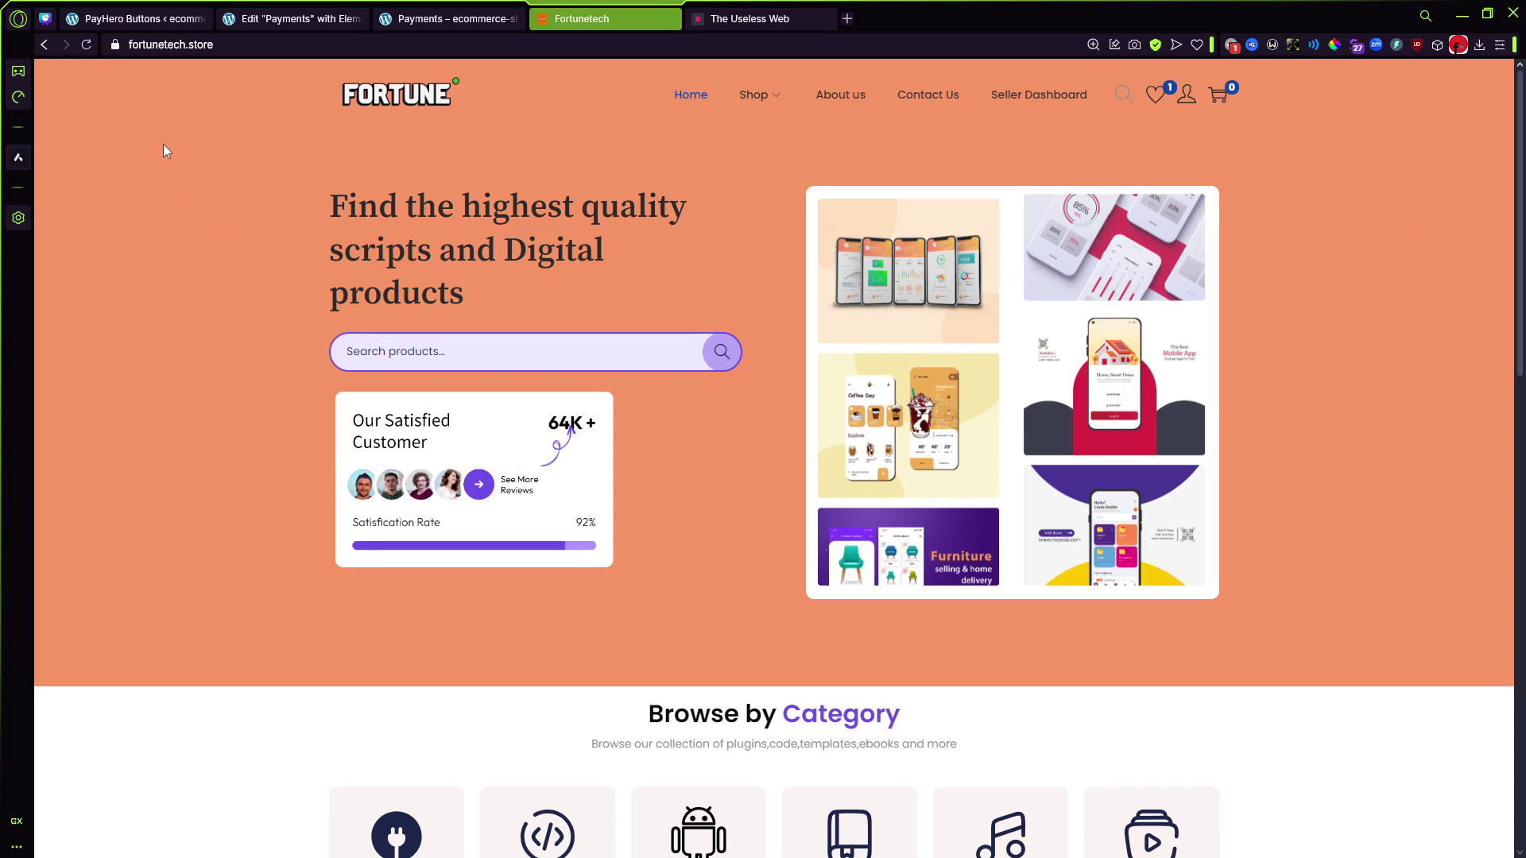
Step: Switch from the Fortunetech homepage to the PayHero Payment Buttons admin page
left_click(131, 19)
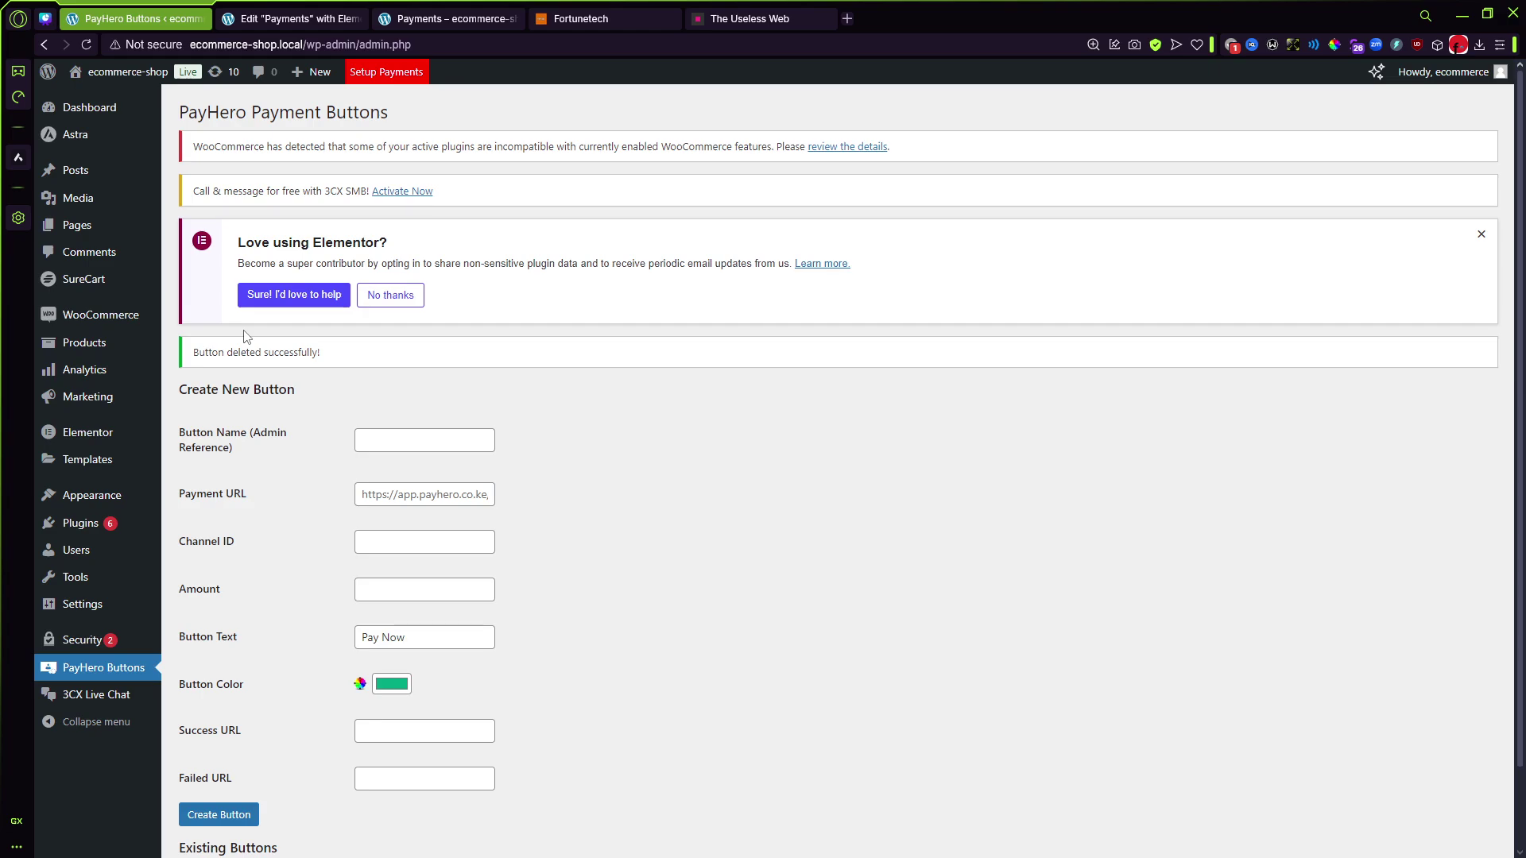
left_click(361, 496)
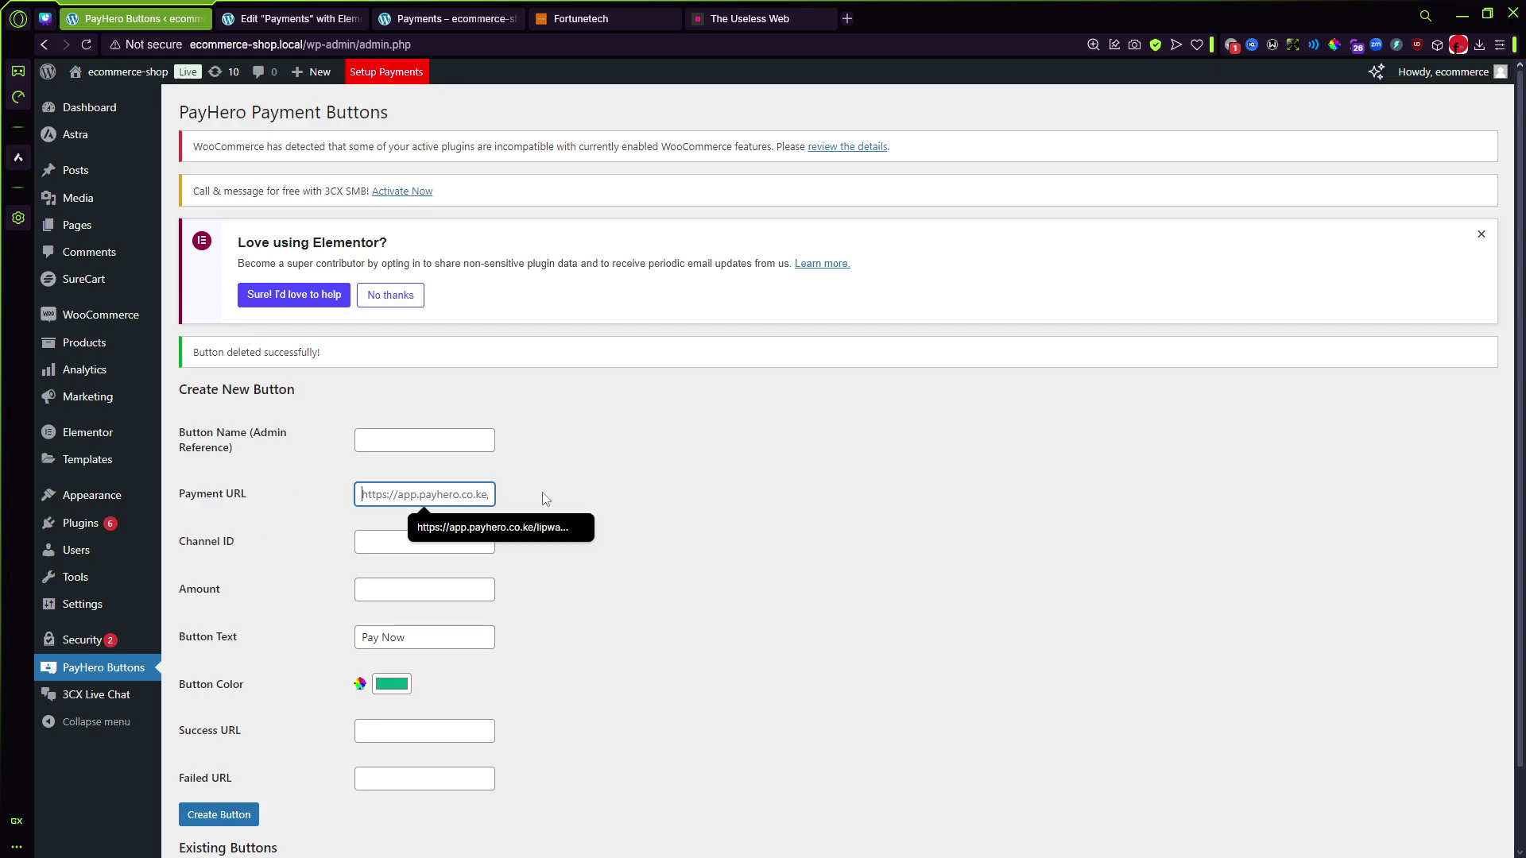
left_click(785, 488)
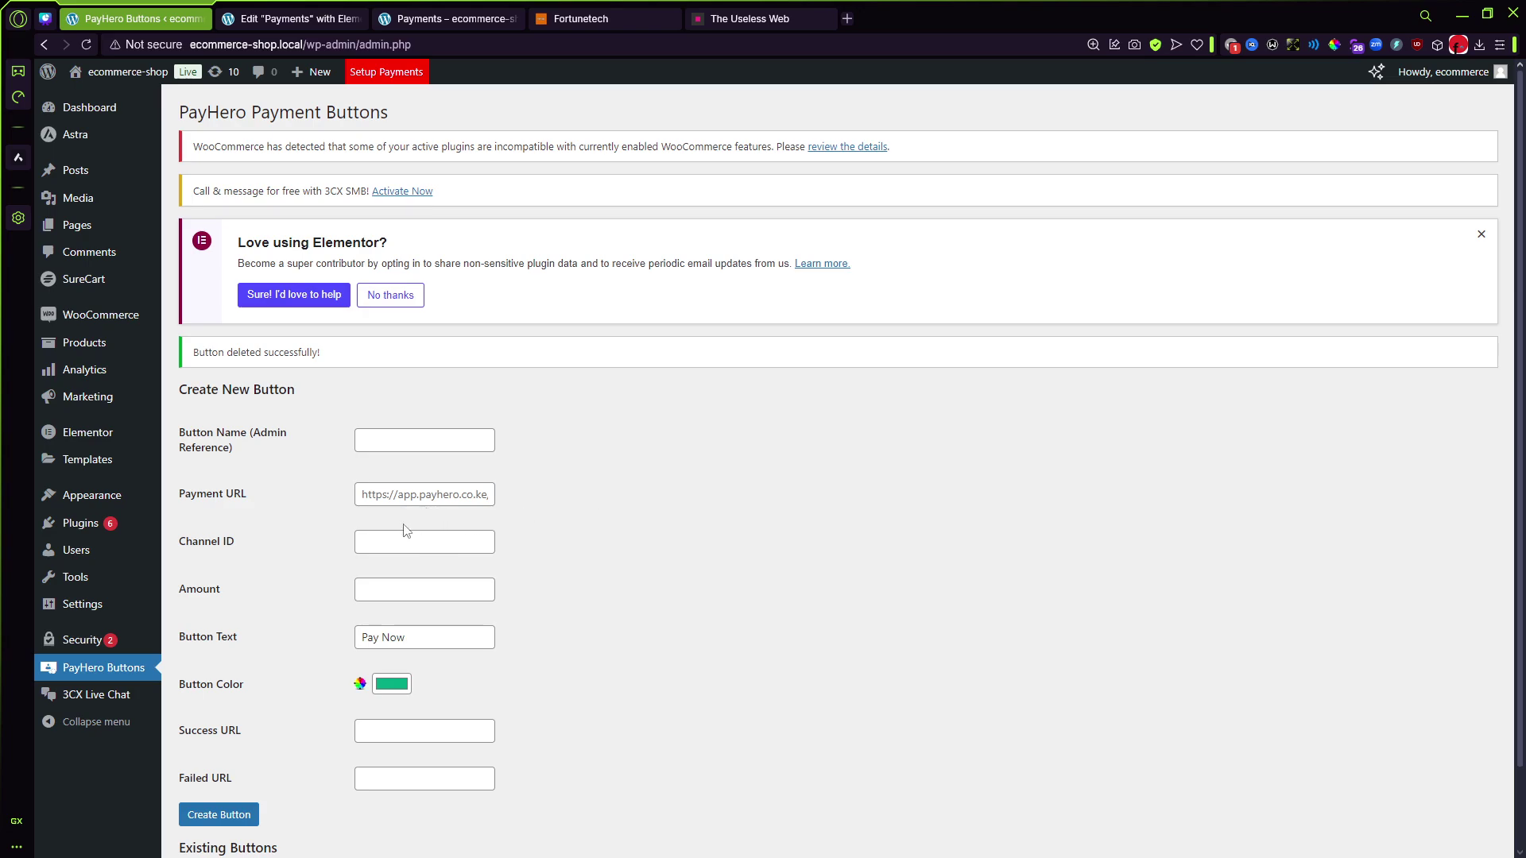
Step: Log in to the PayHero dashboard at app.payhero.co.ke and copy the Lipwa payment link
left_click(847, 18)
type("app")
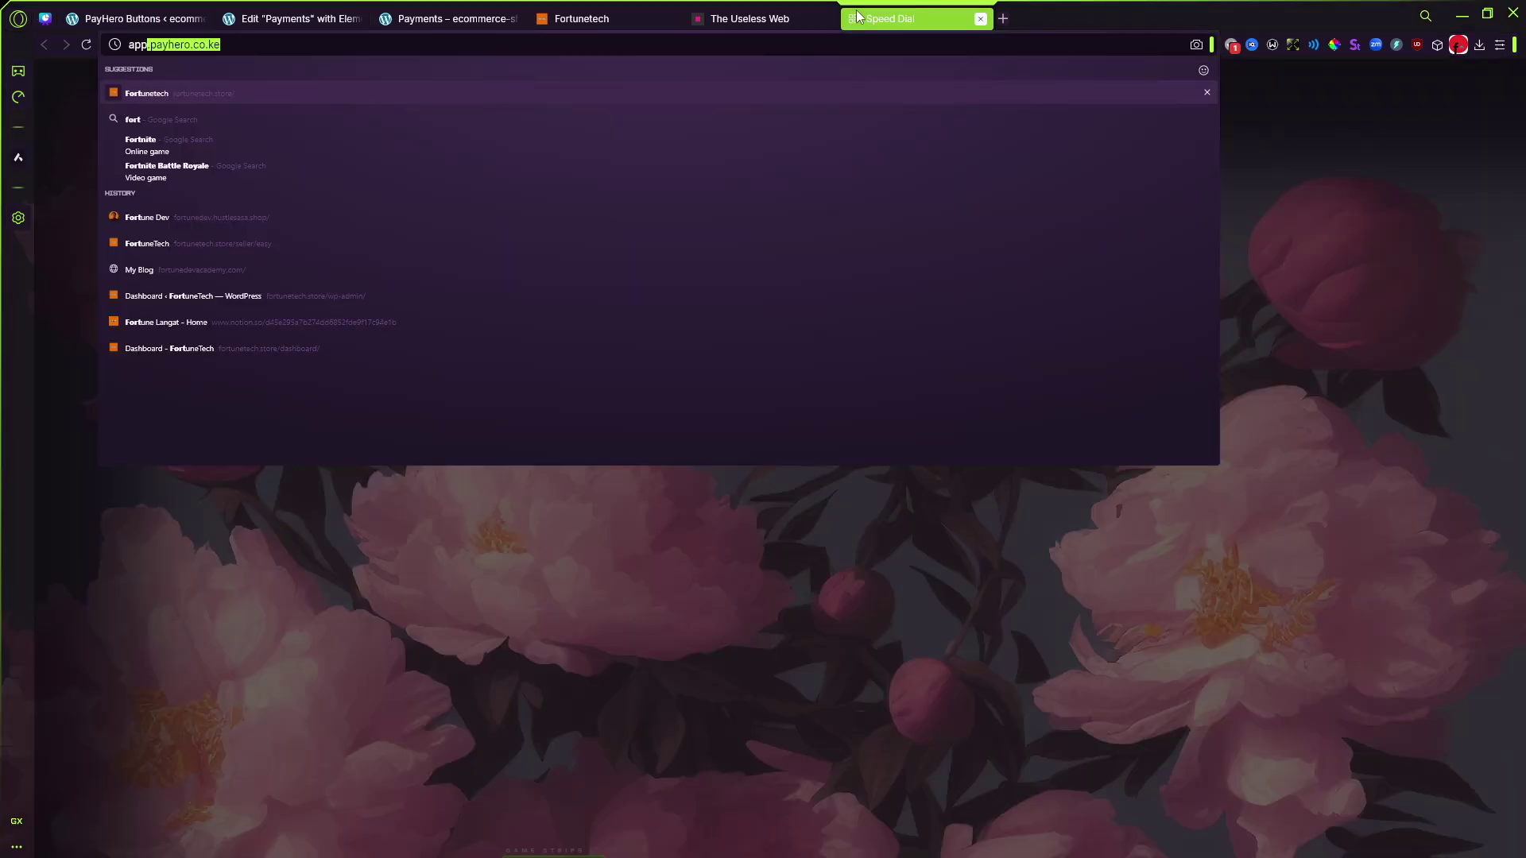
key("Return")
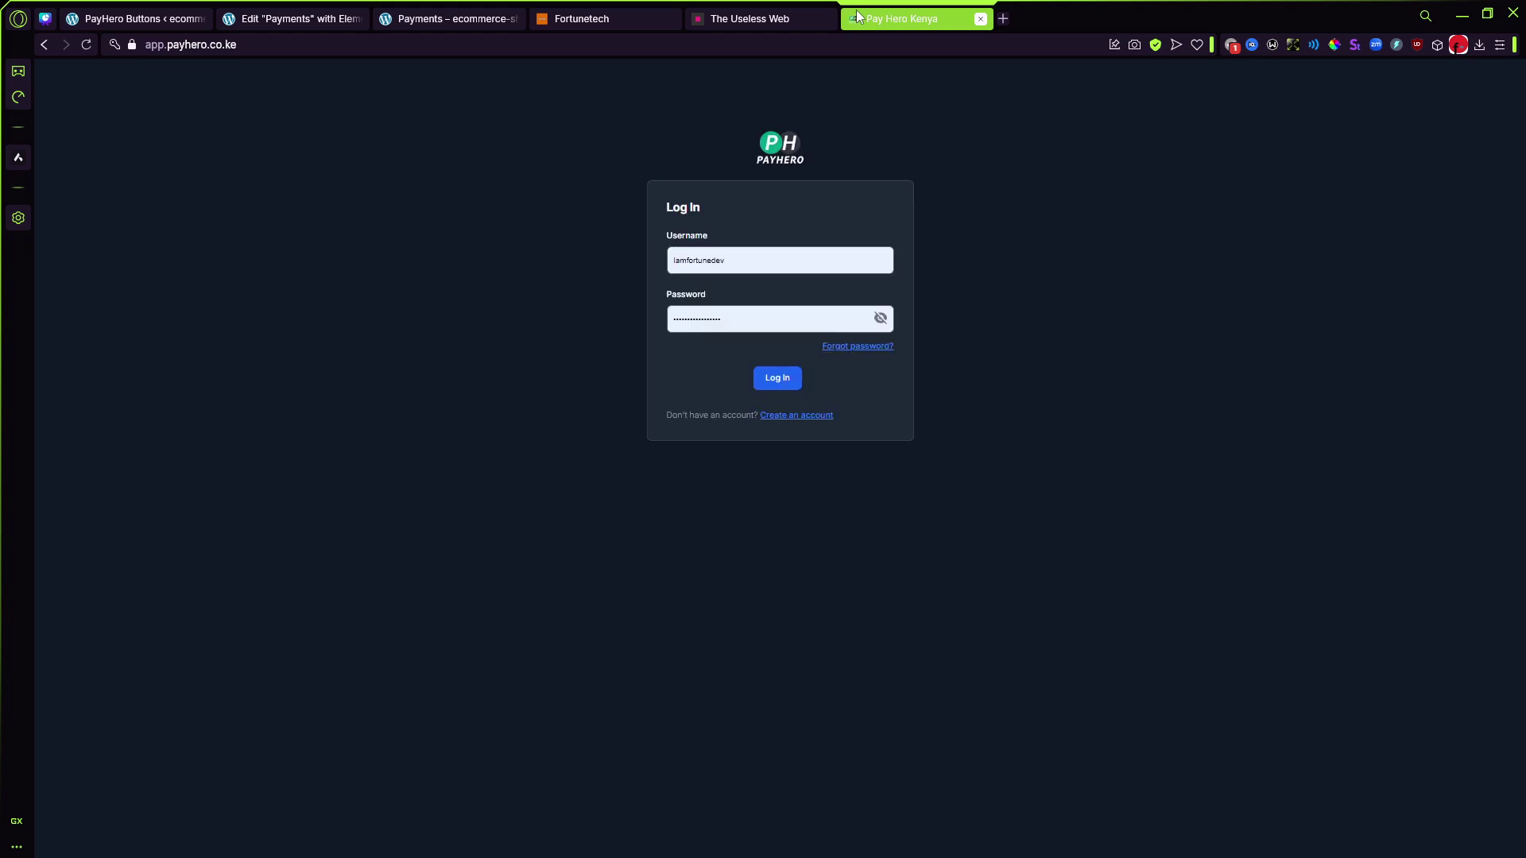
left_click(777, 379)
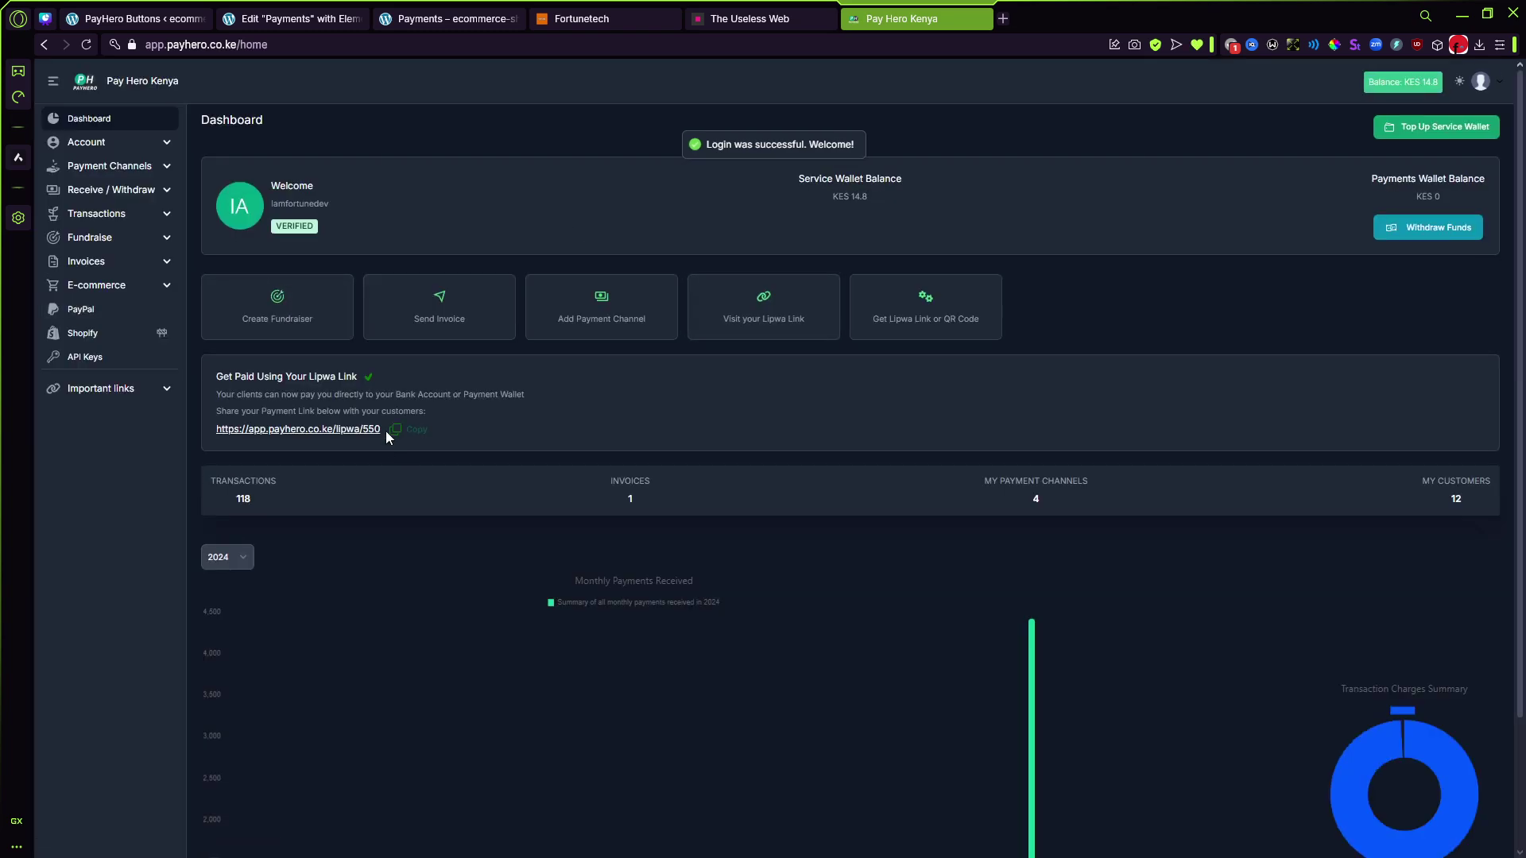
left_click(395, 430)
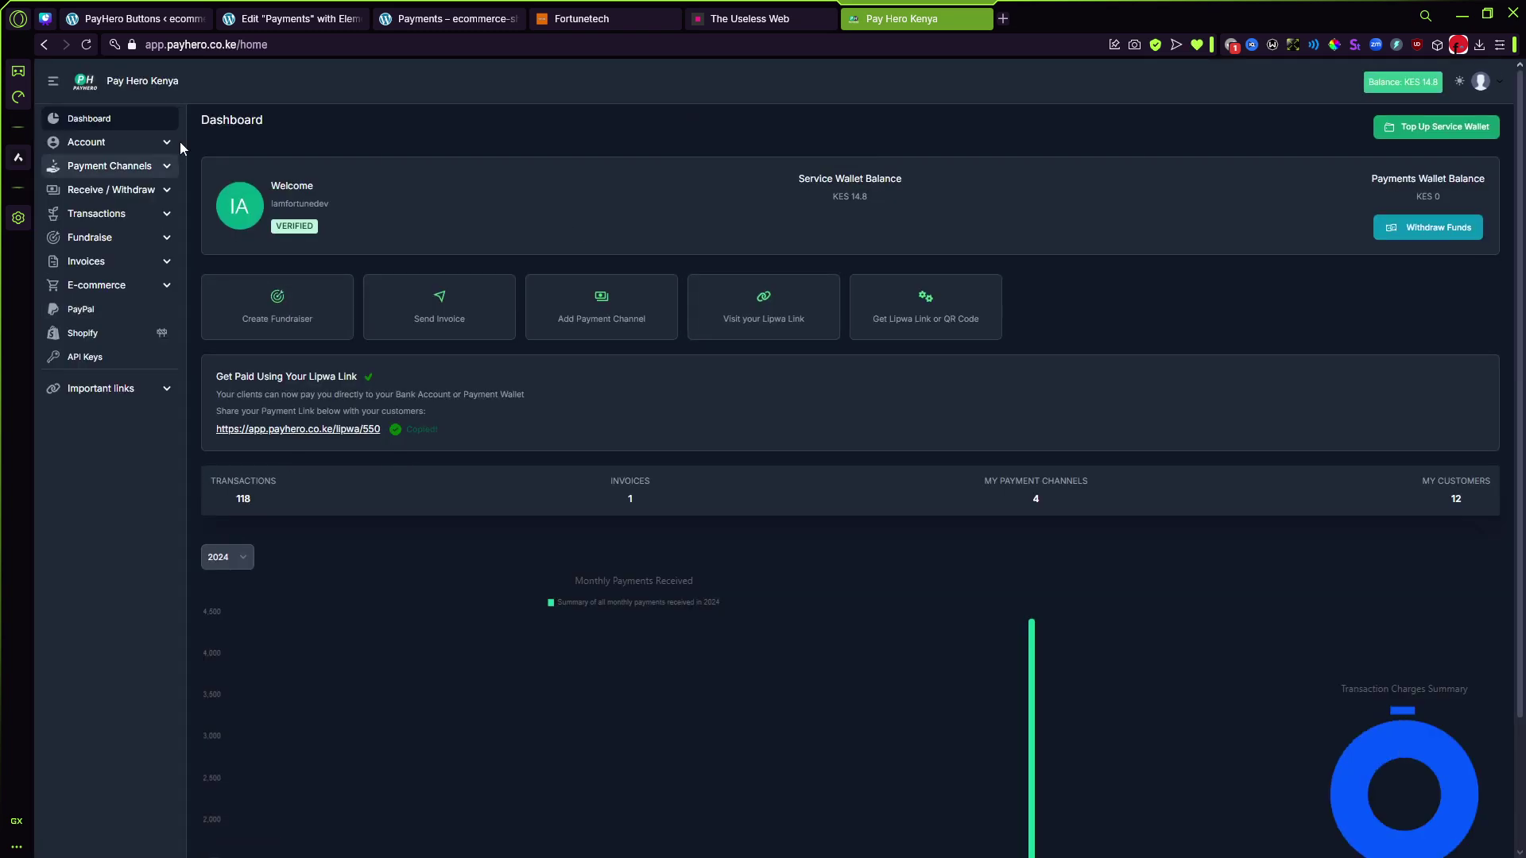
left_click(350, 18)
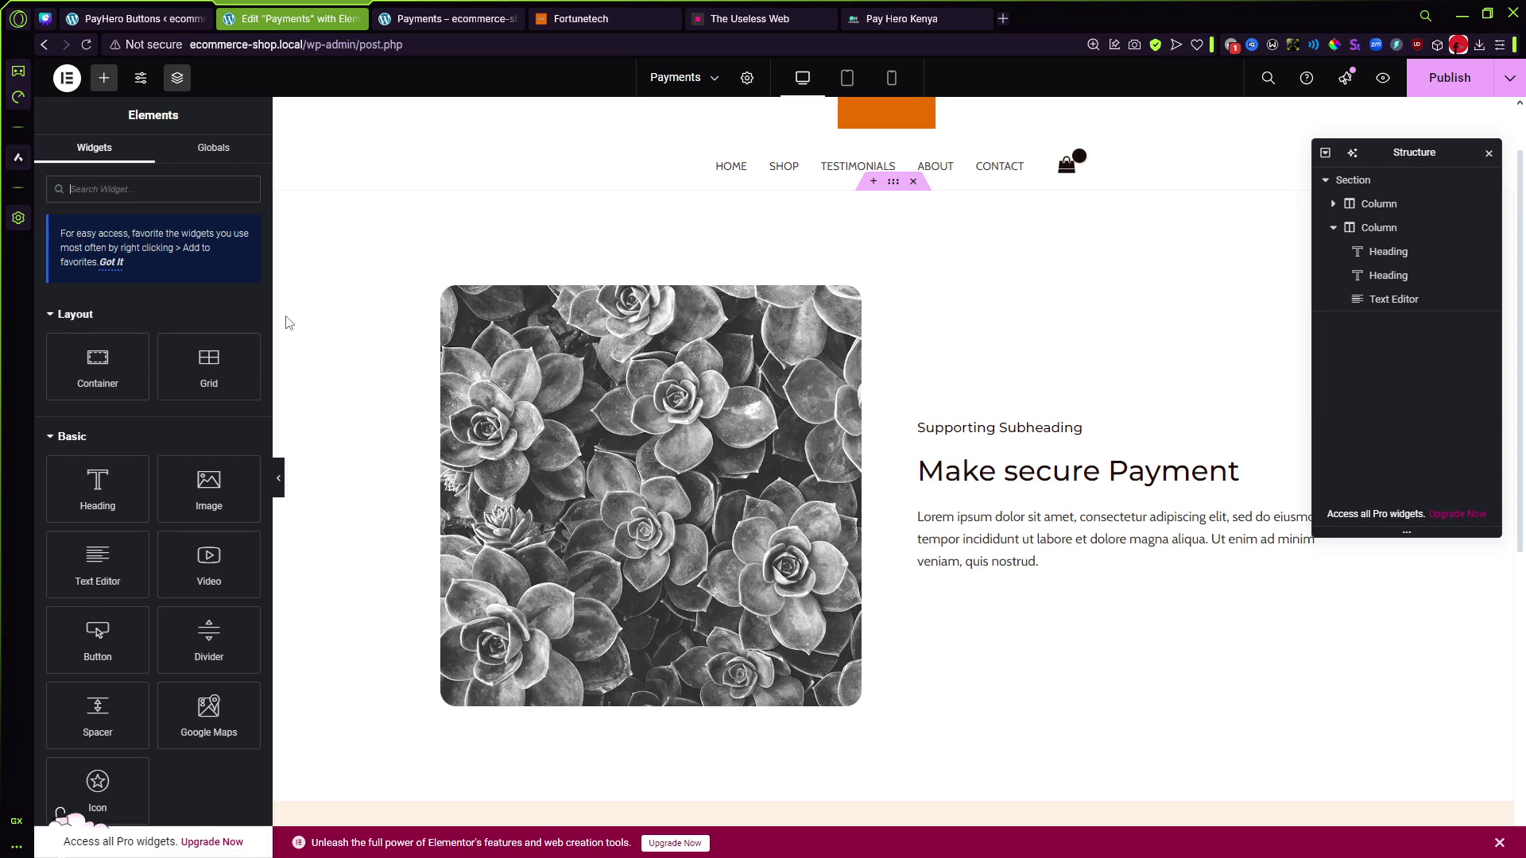
Step: Paste the Lipwa link as Payment URL and enter name 'Test button', channel ID 615, amount 1
left_click(131, 18)
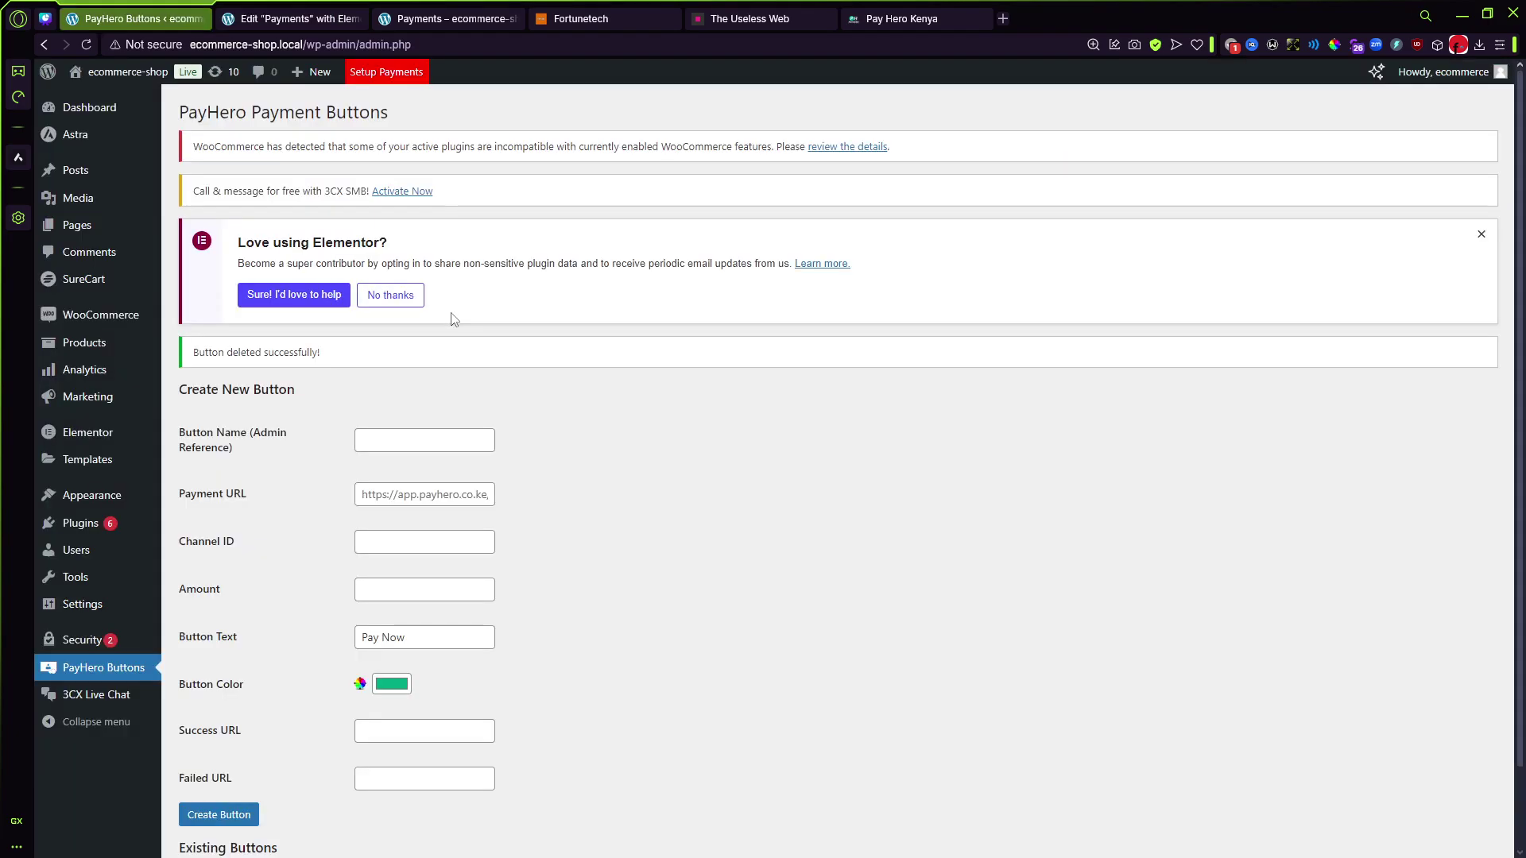
left_click(400, 495)
key("ctrl+v")
left_click(395, 432)
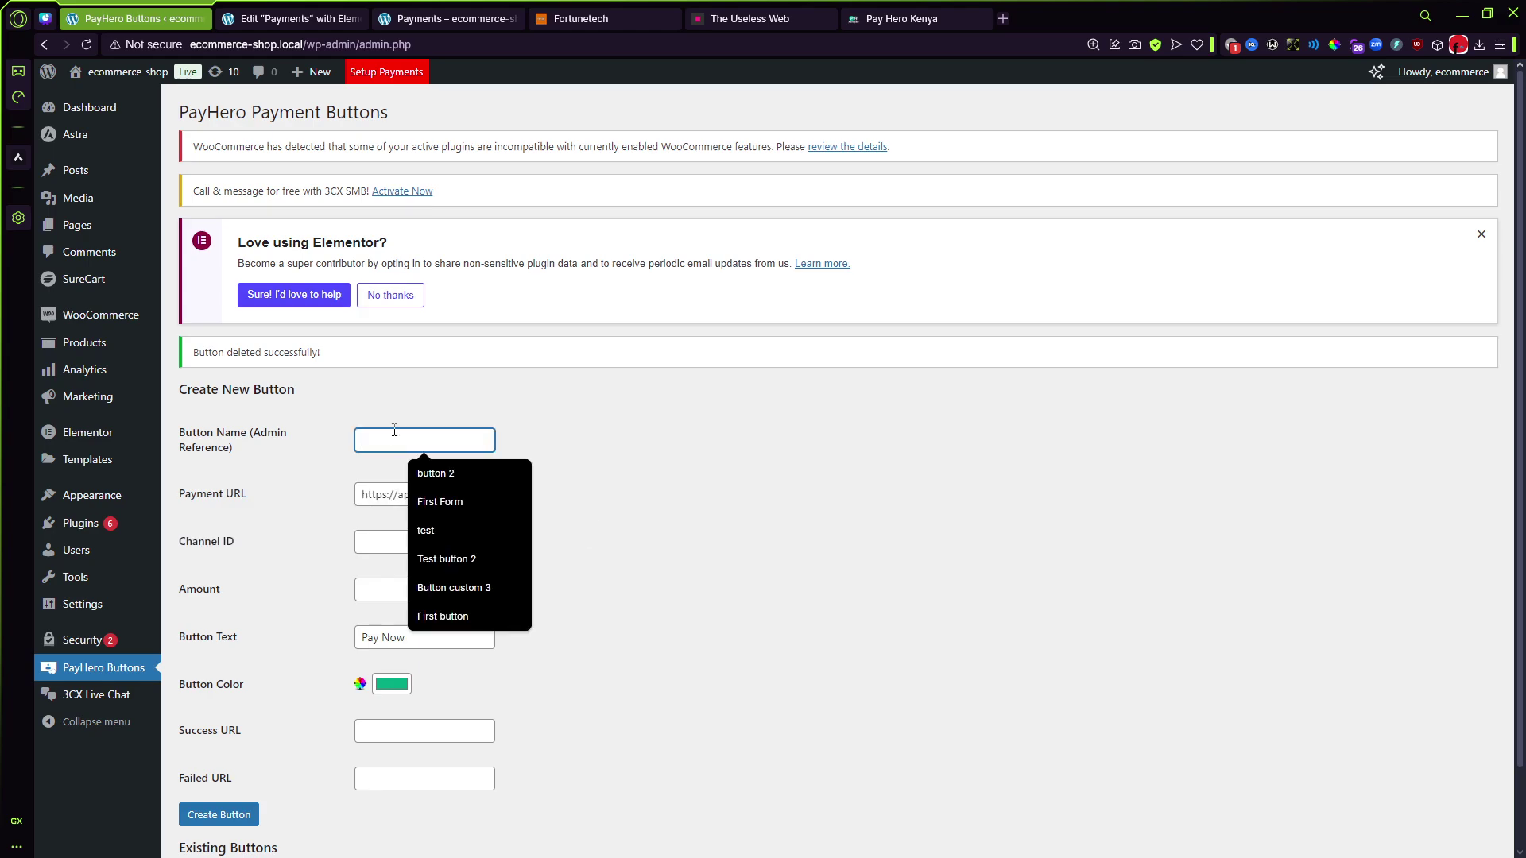
type("Test")
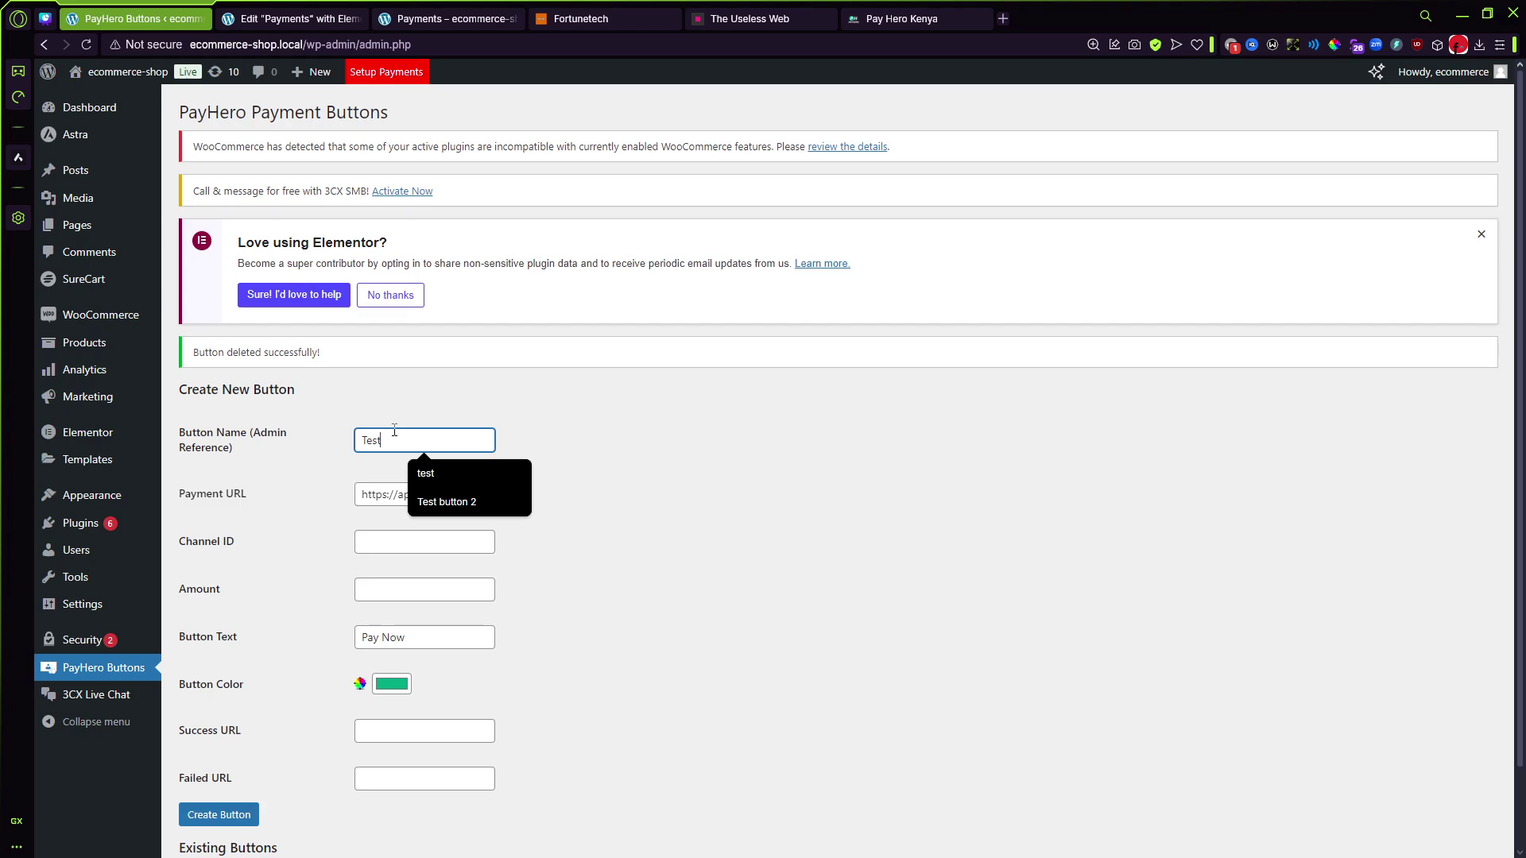
type(" button")
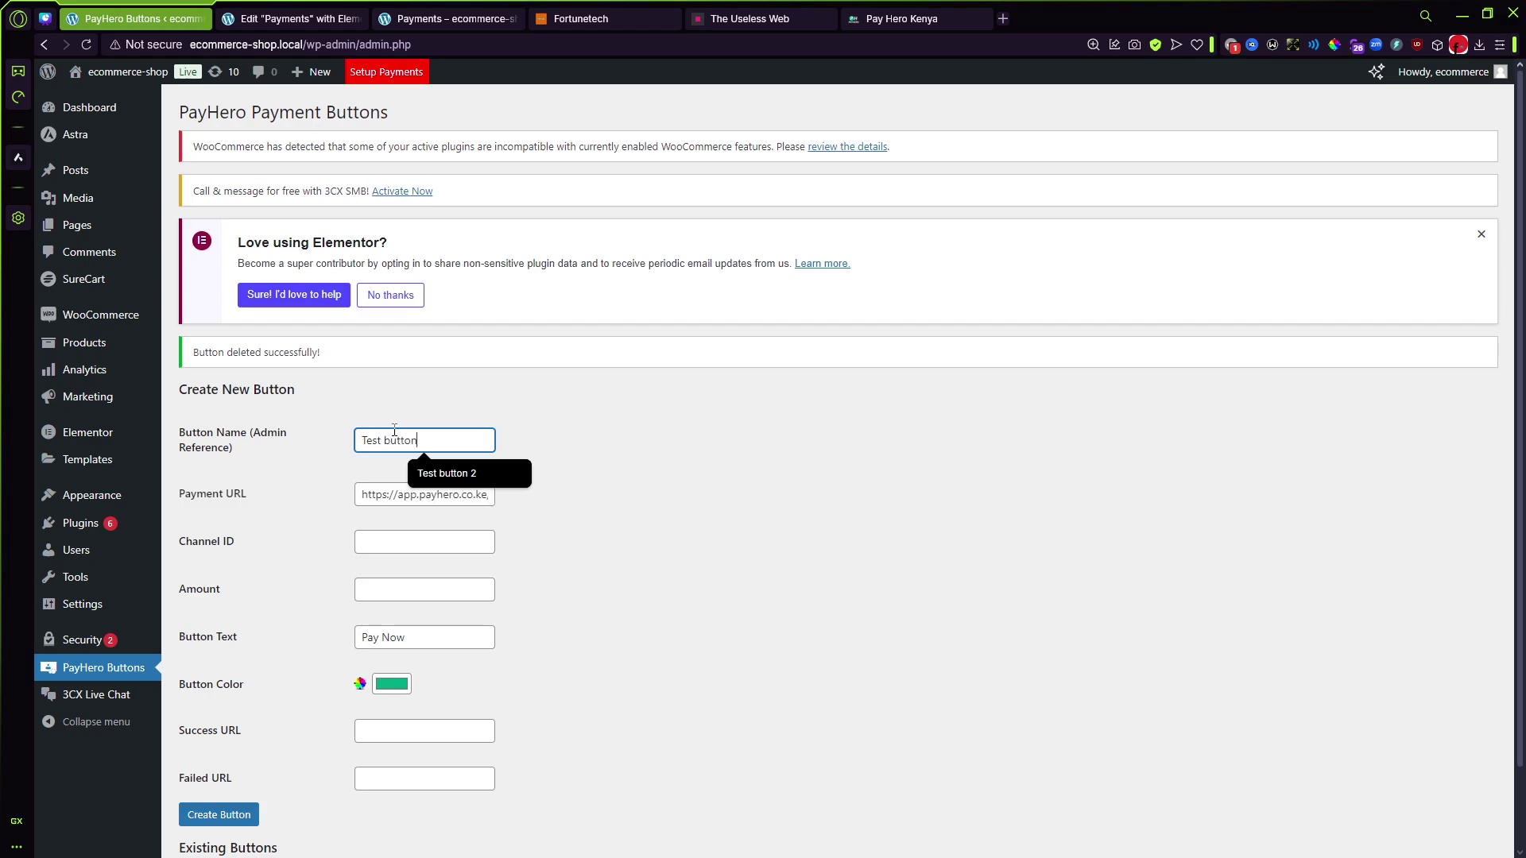
left_click(732, 431)
left_click(433, 547)
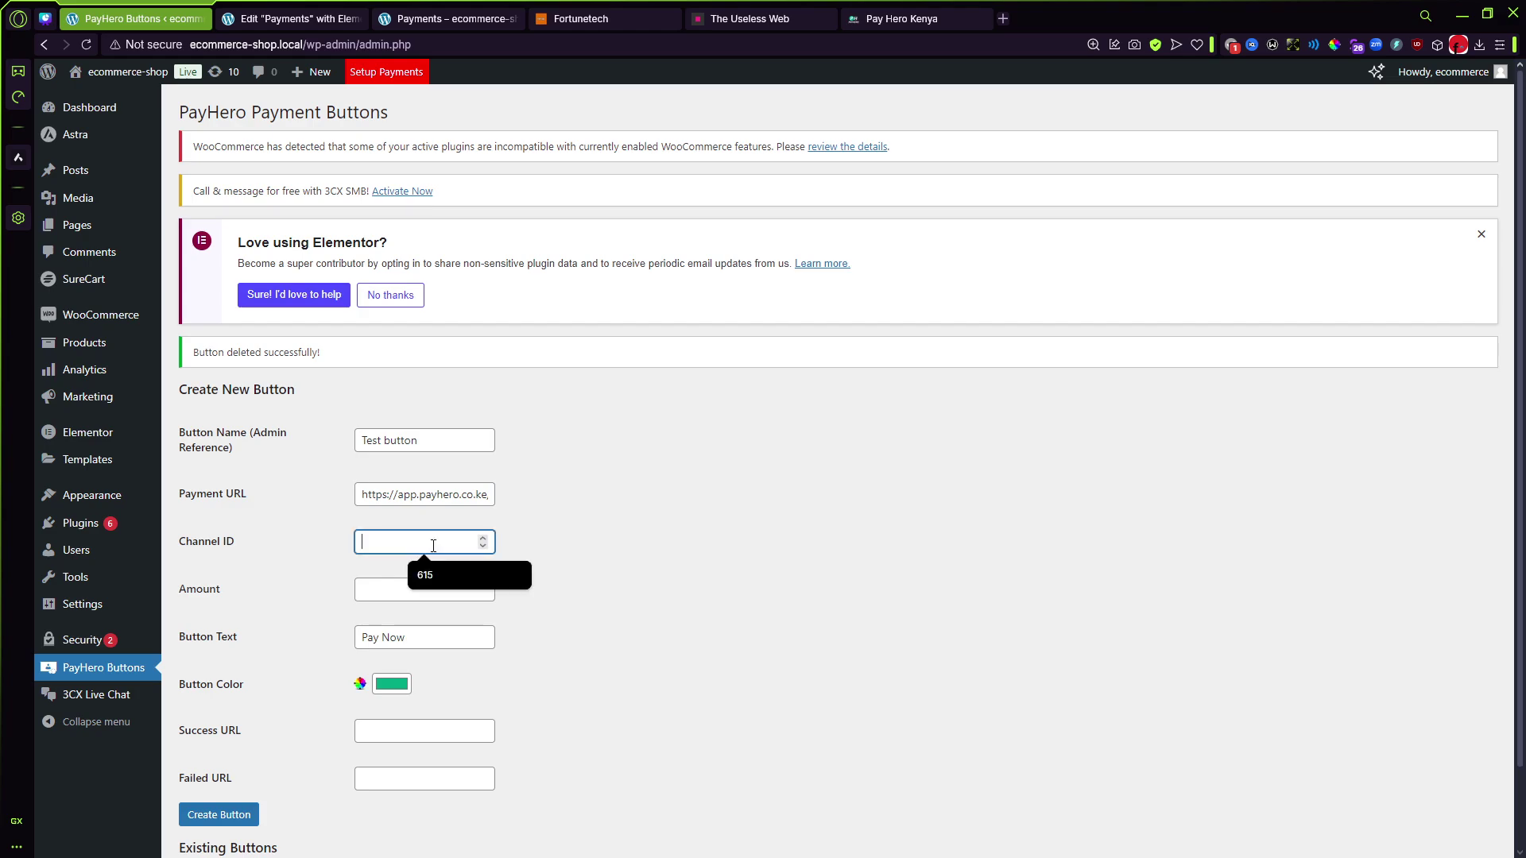
left_click(433, 574)
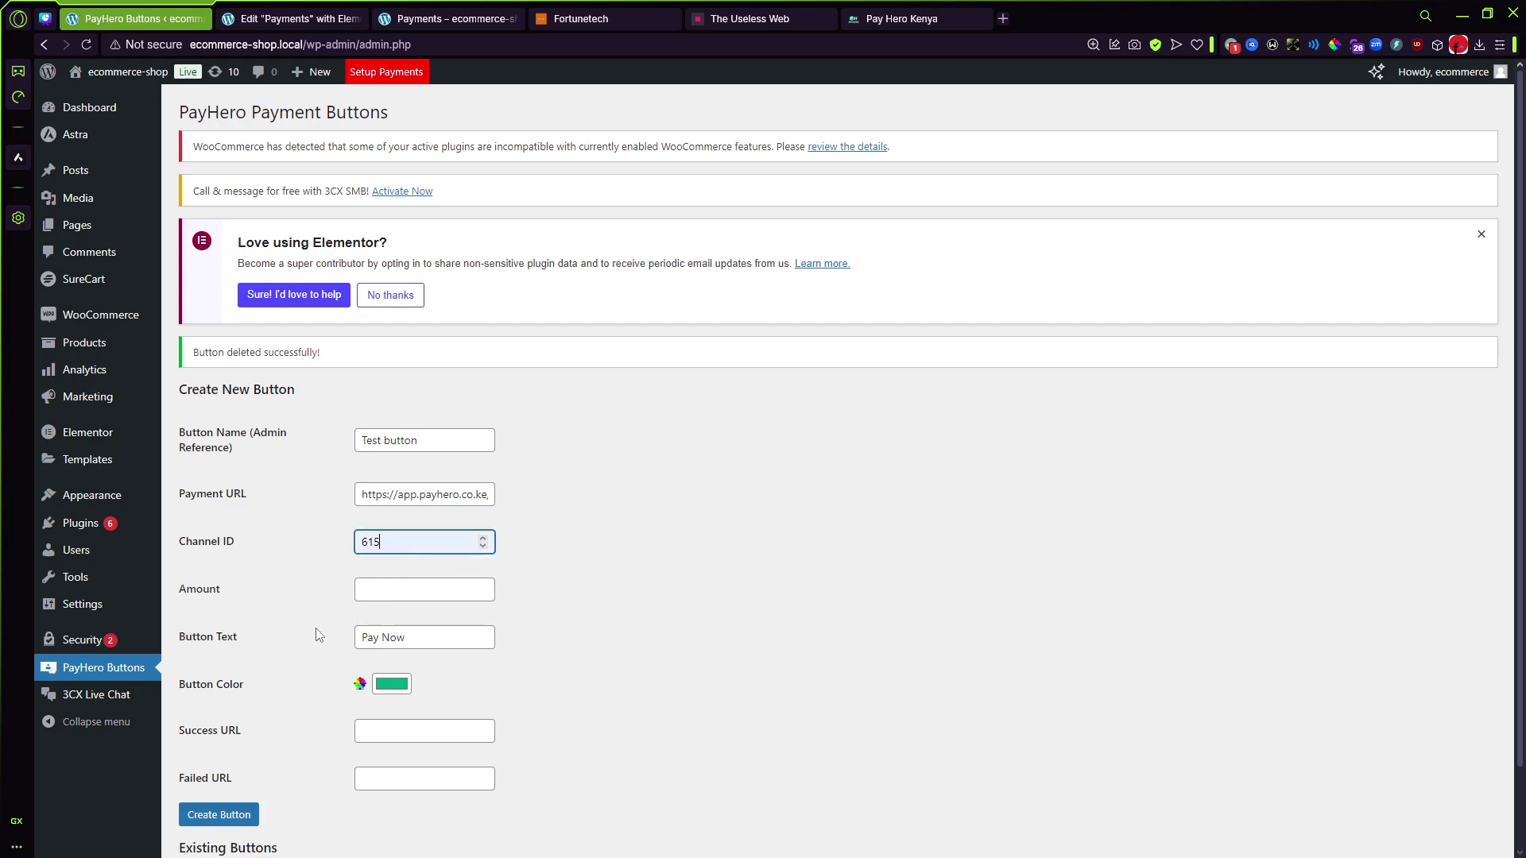
left_click(384, 592)
left_click(429, 650)
Step: Set the button text to 'Lipa na Mpesa' and the button colour to orange
key("Tab")
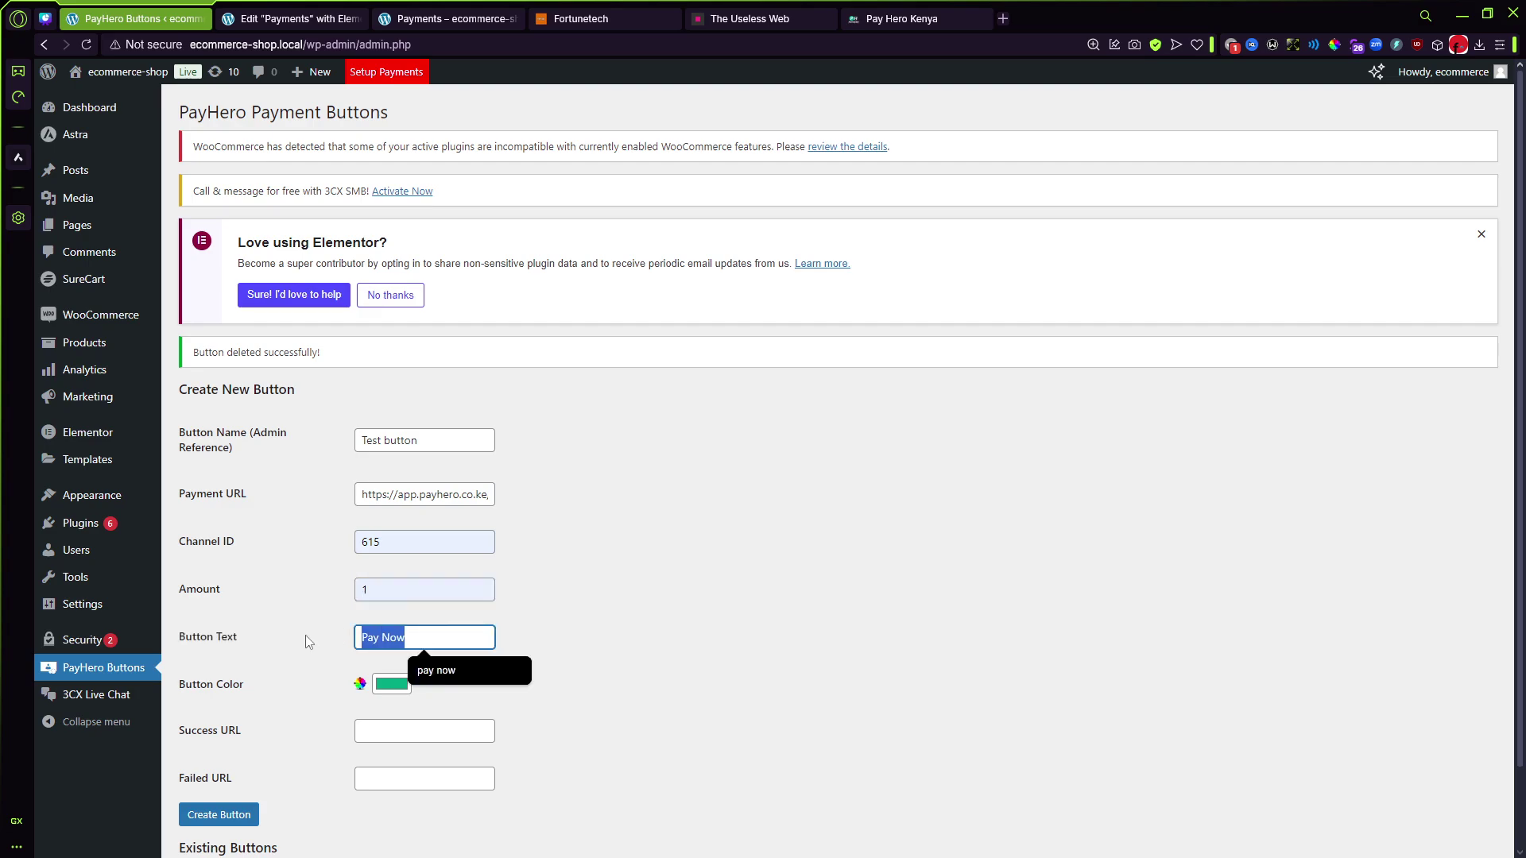
key("BackSpace")
type("Lip")
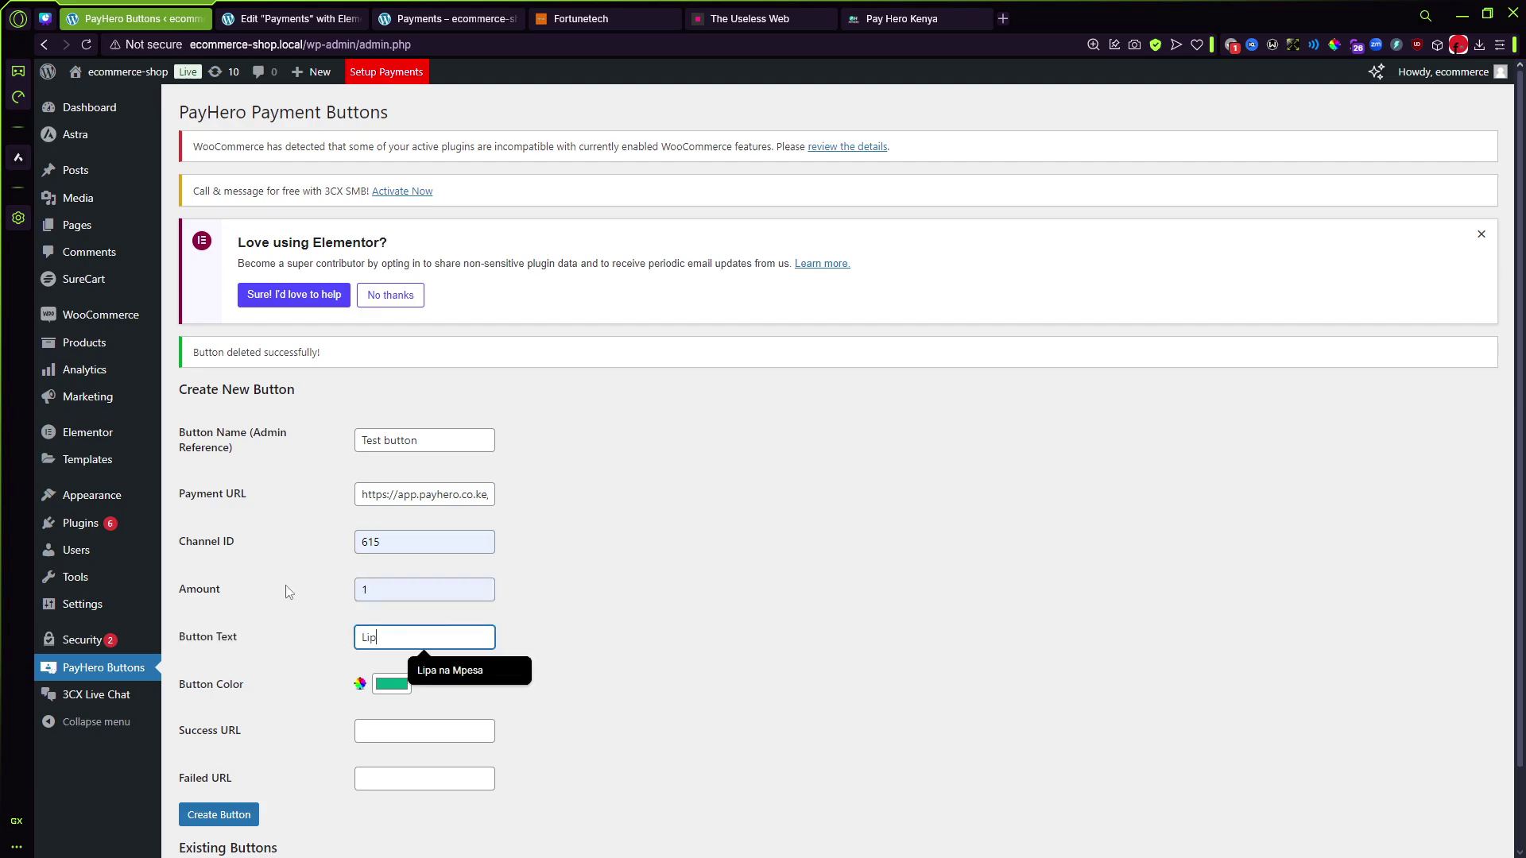
type("a na")
left_click(412, 680)
left_click(408, 690)
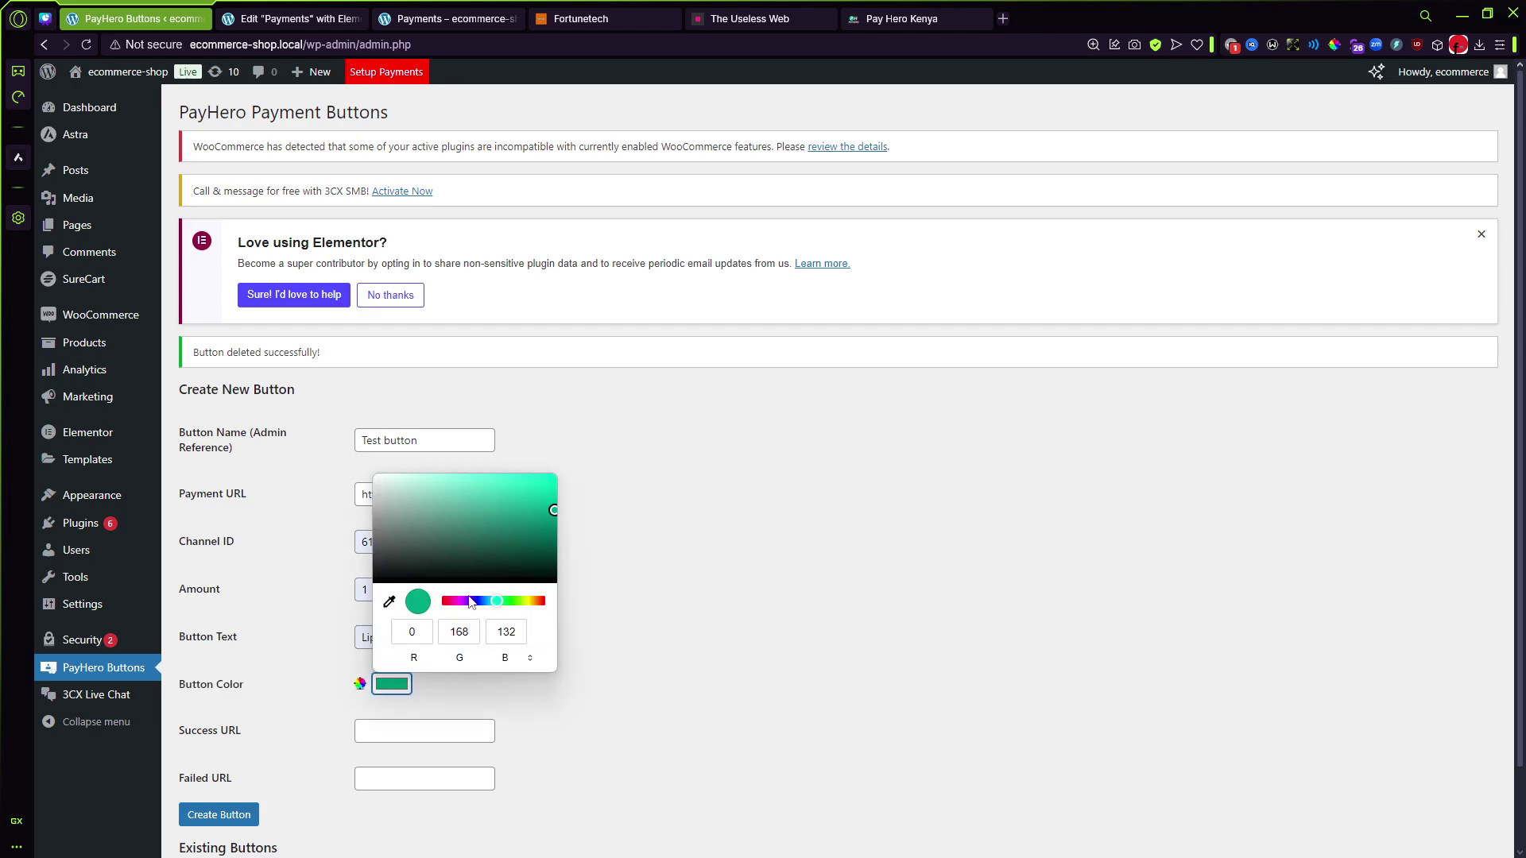
left_click_drag(507, 602, 538, 614)
left_click(537, 476)
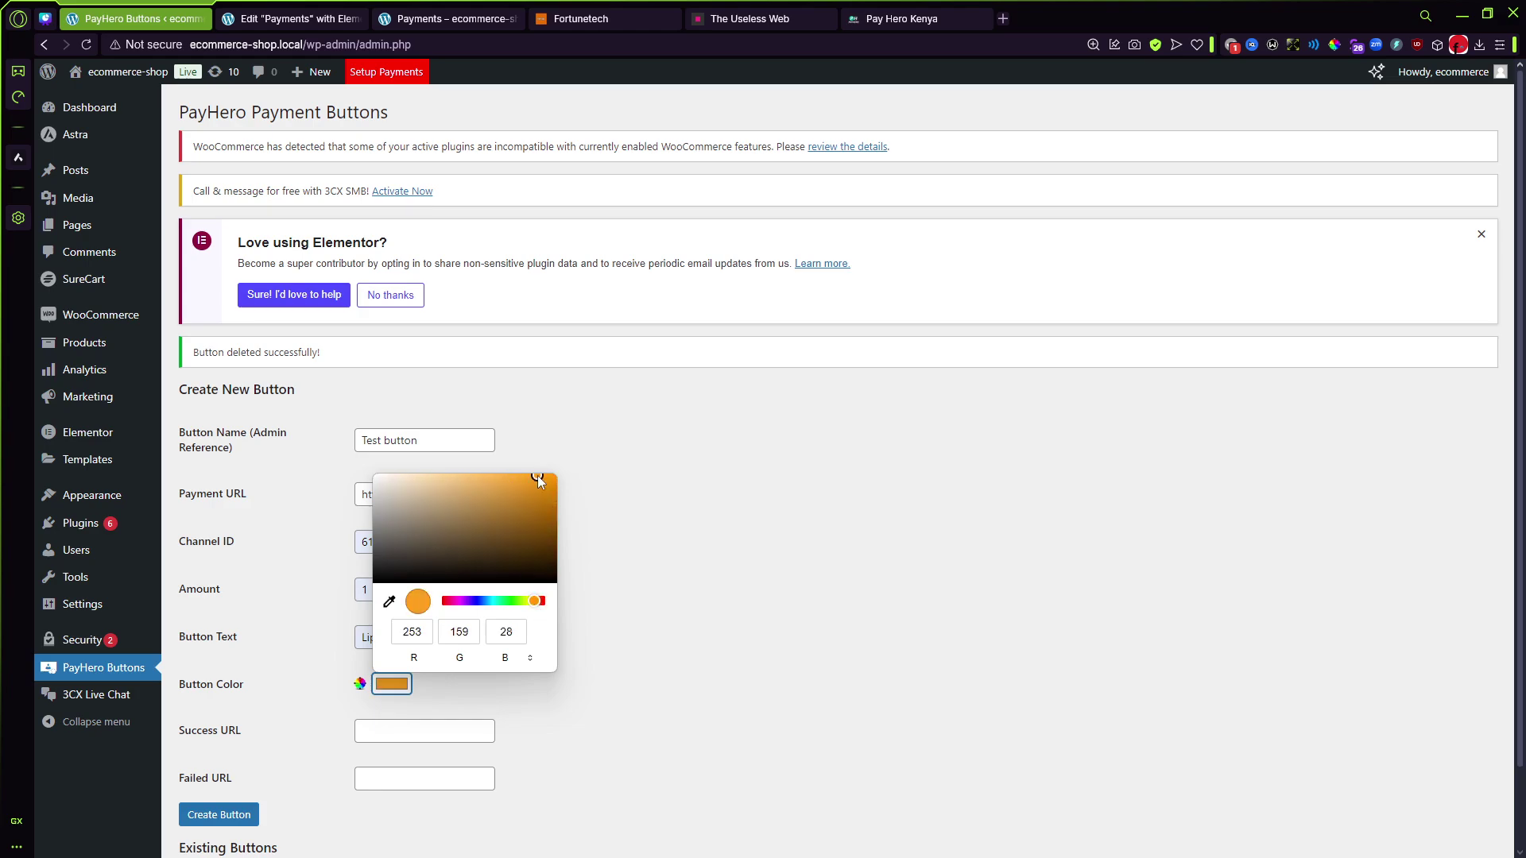
left_click(577, 500)
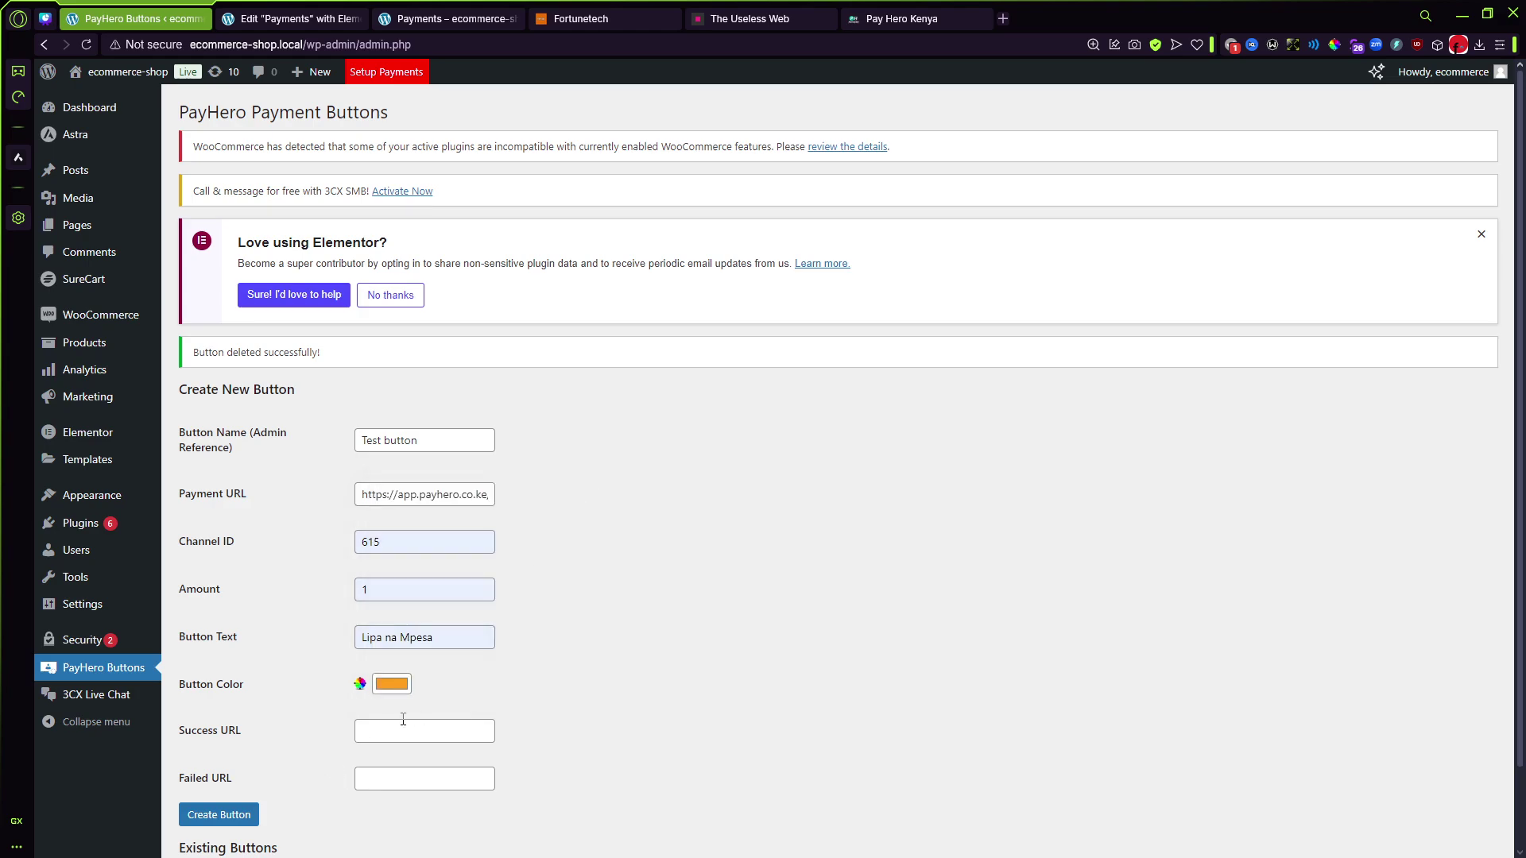
left_click(603, 23)
left_click(334, 48)
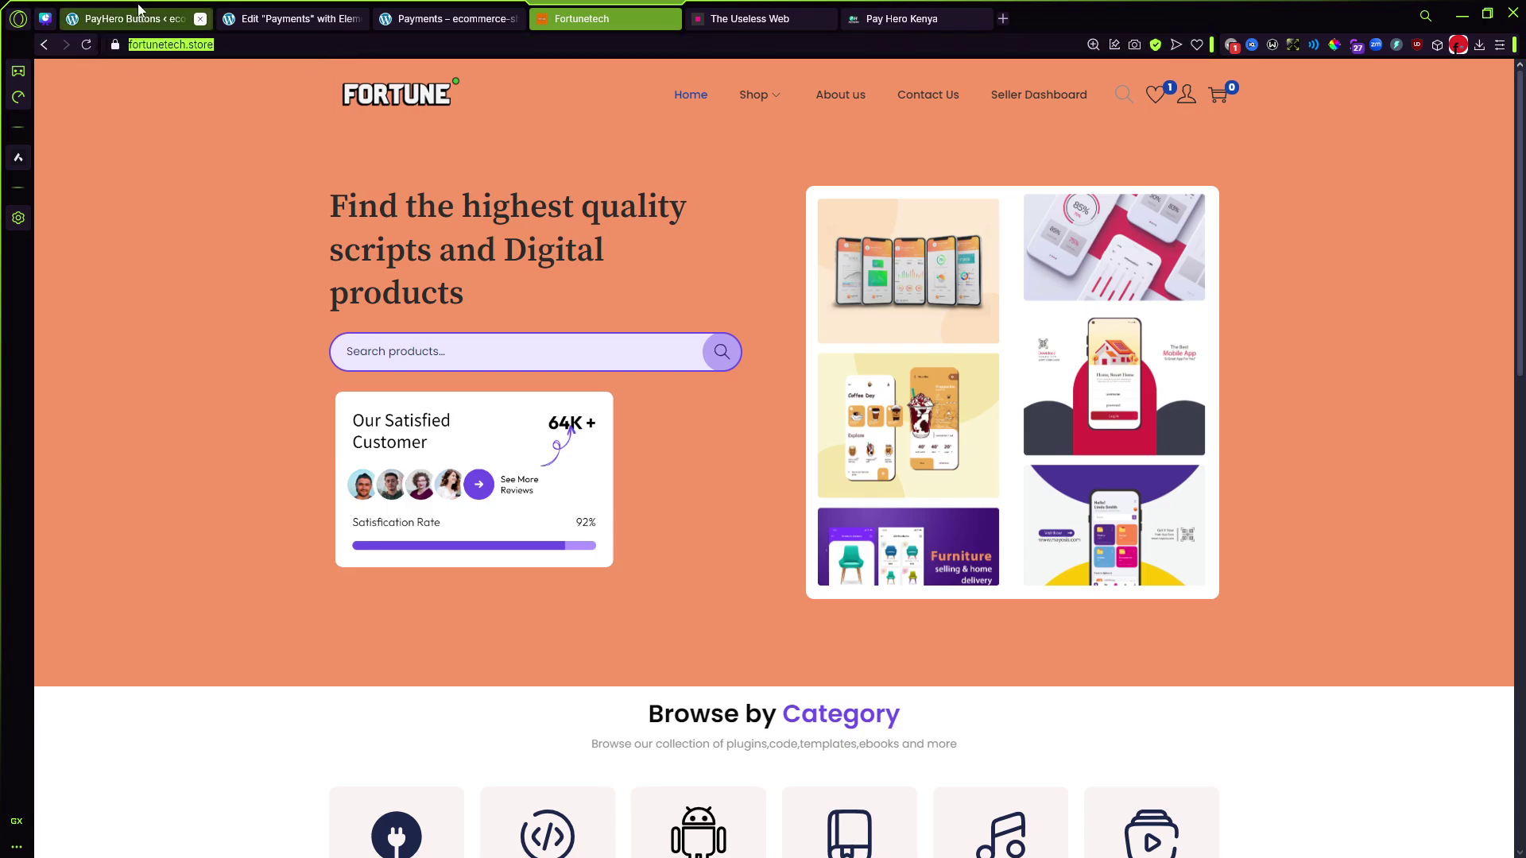
left_click(135, 18)
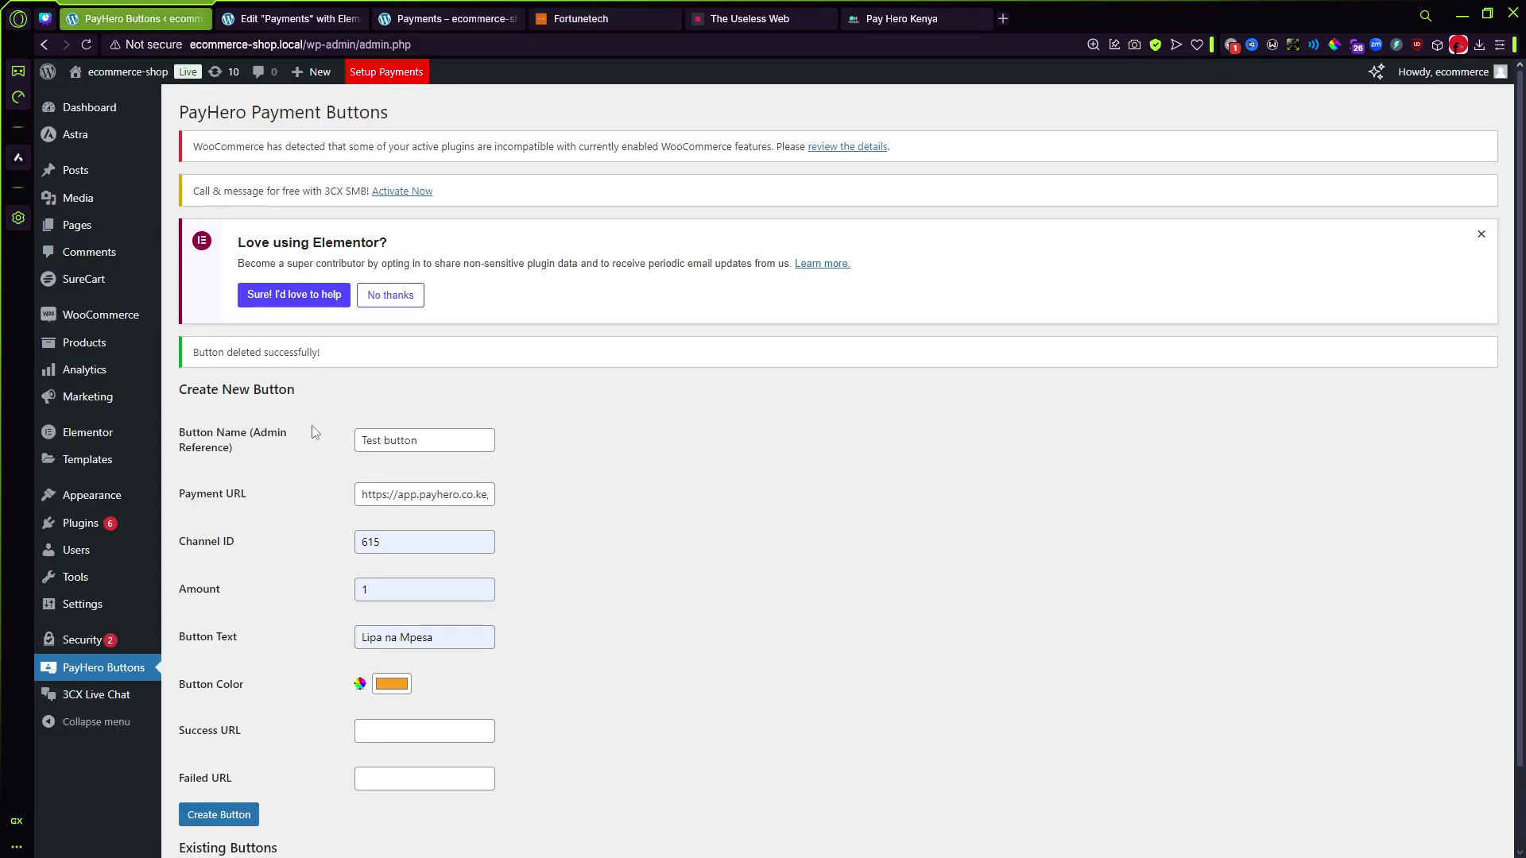
left_click(418, 727)
left_click(472, 821)
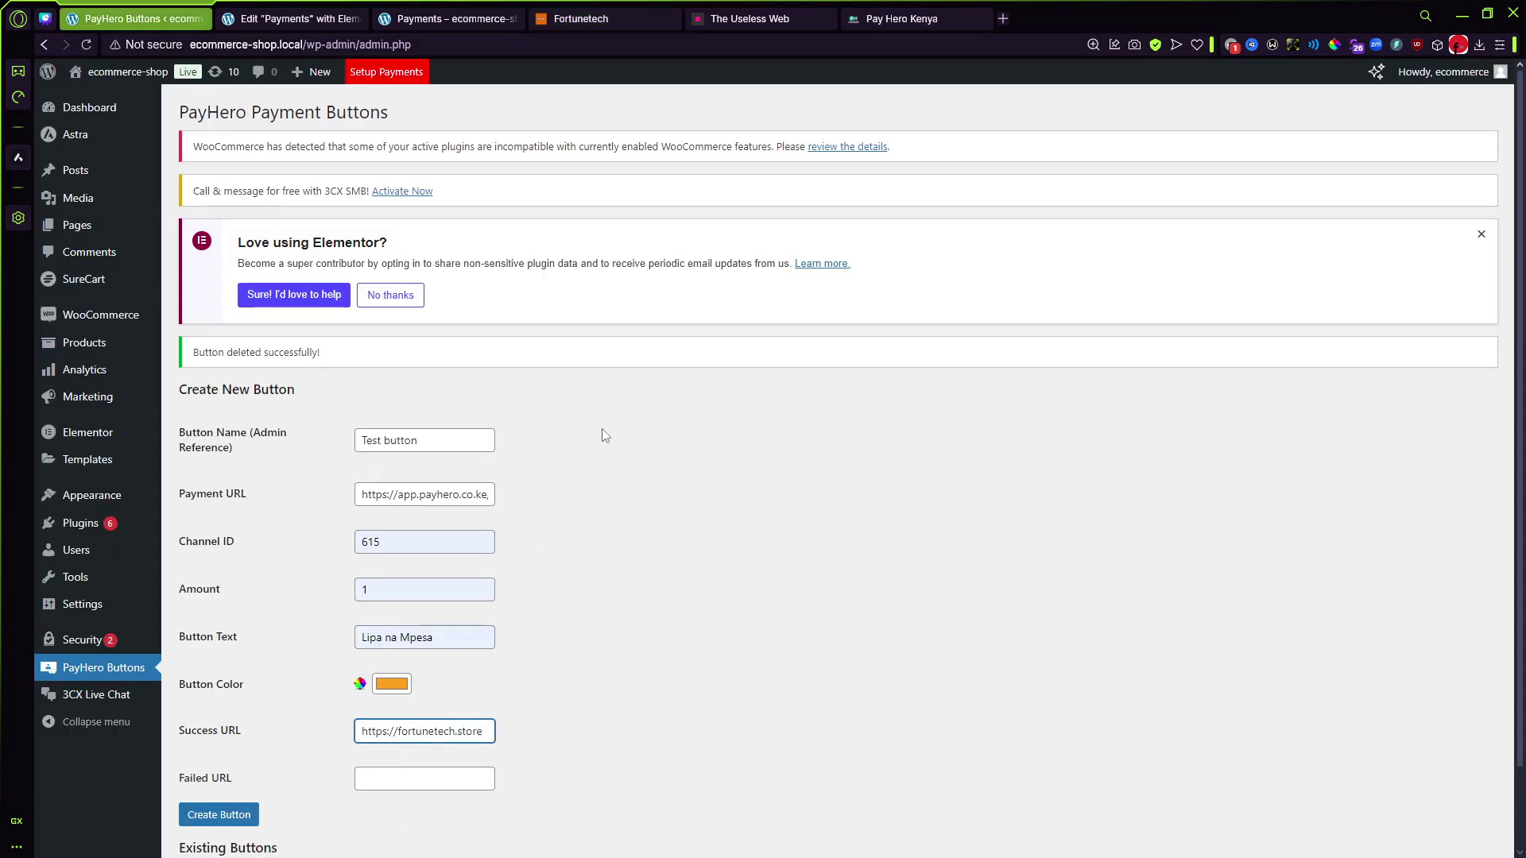
Step: Paste The Useless Web address into the Failed URL field
left_click(771, 23)
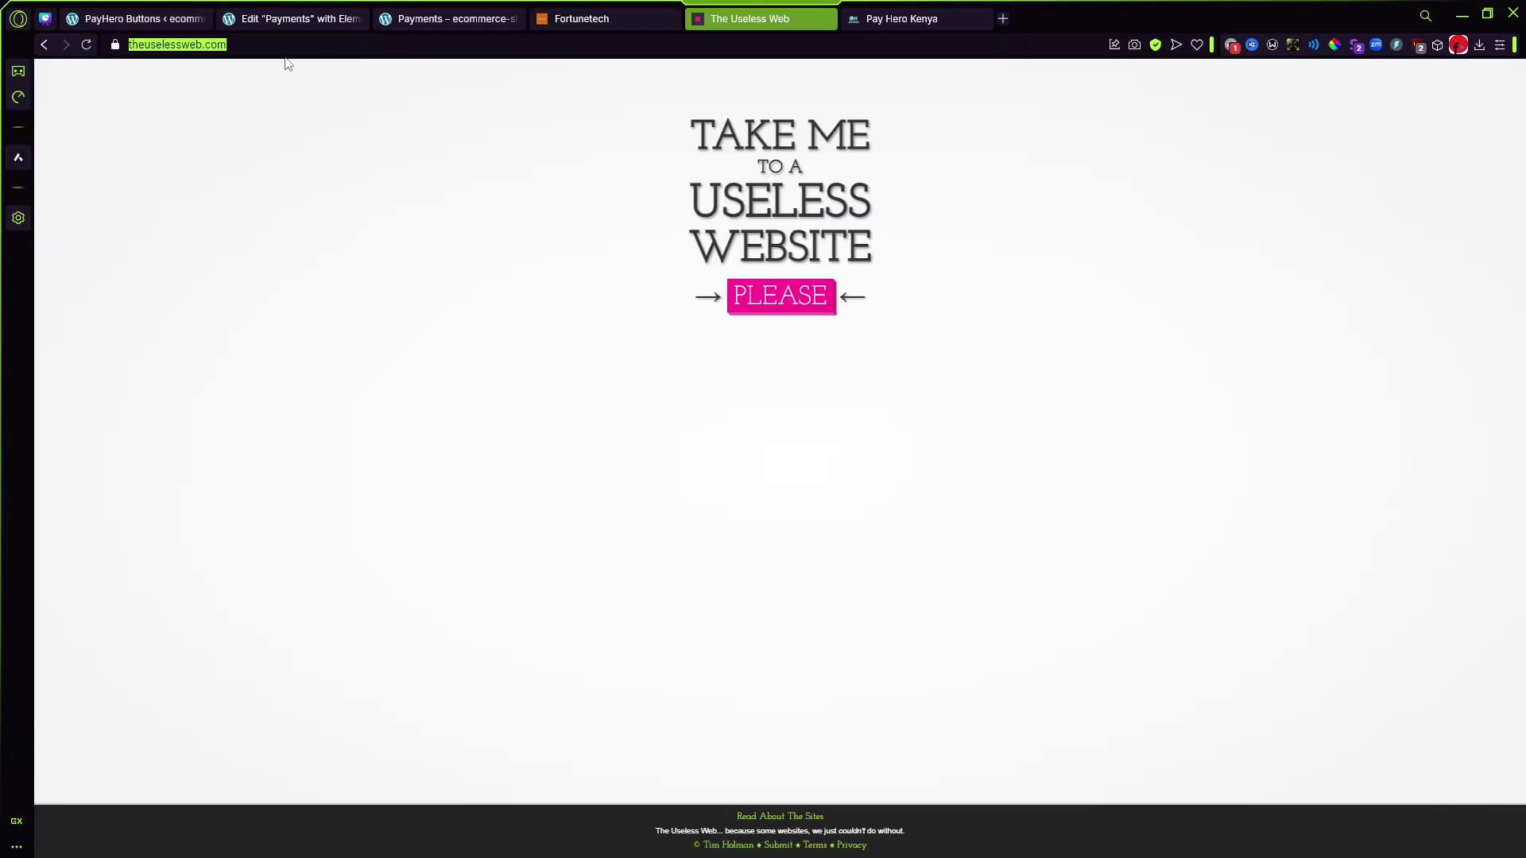
left_click(113, 45)
key("ctrl+c")
left_click(136, 19)
left_click(391, 774)
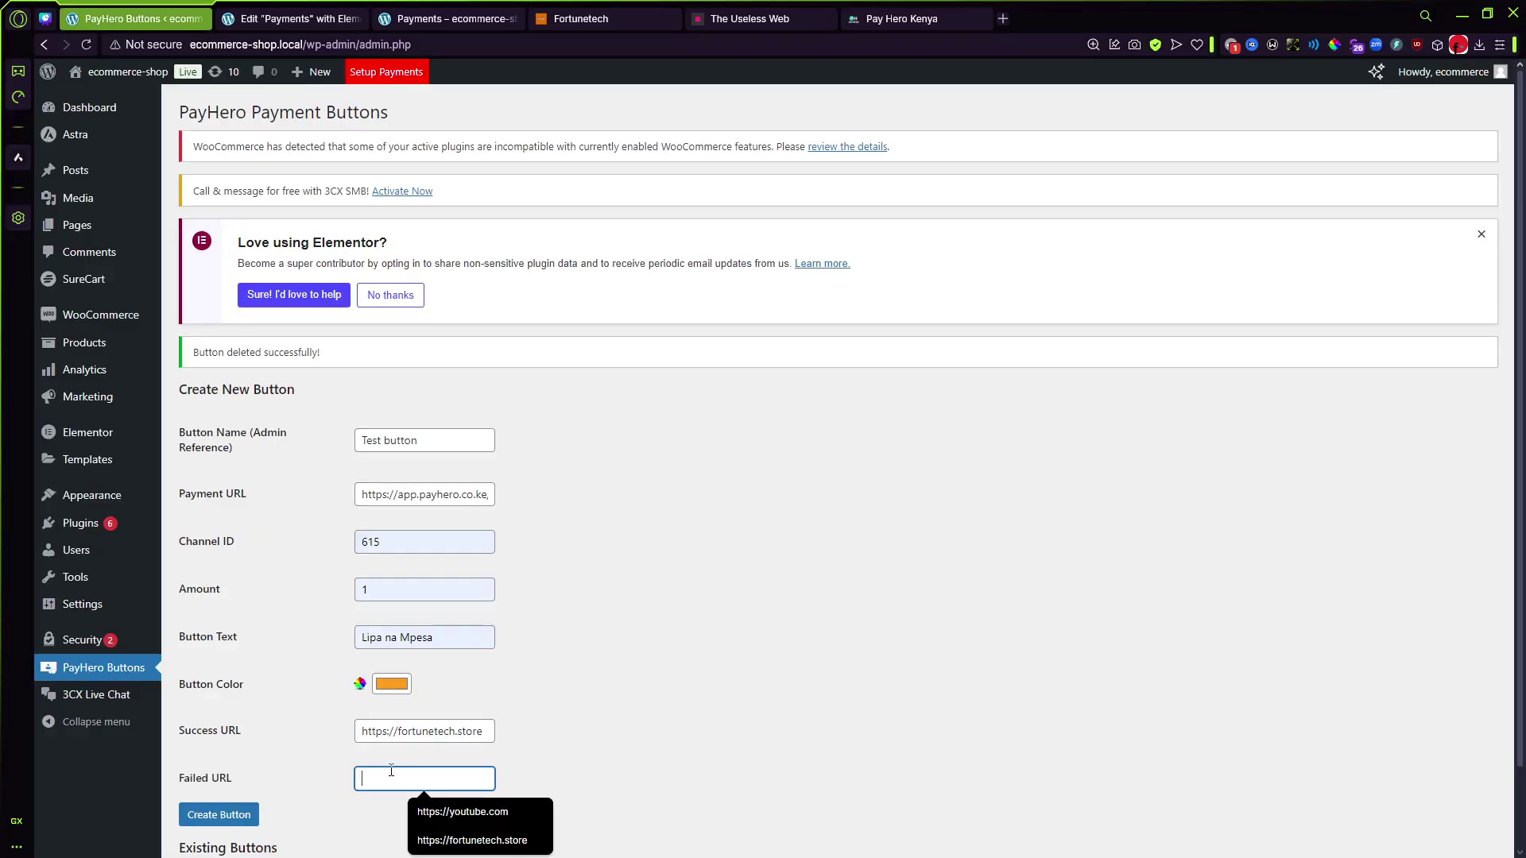
key("ctrl+v")
scroll(642, 699, "down", 1)
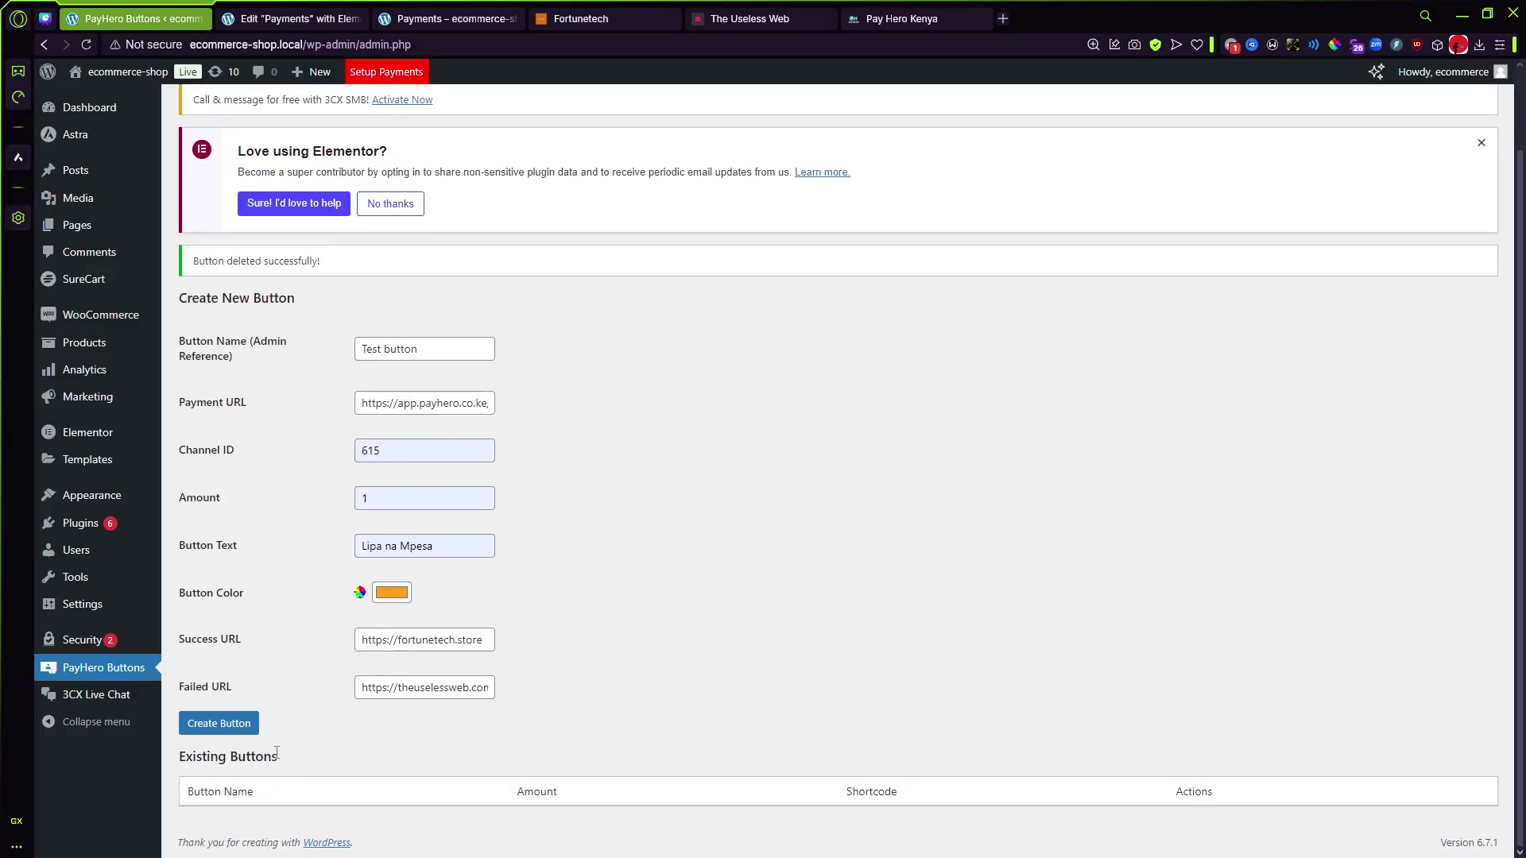
Step: Create the Test button and copy its shortcode [payhero_button id="10"]
left_click(228, 724)
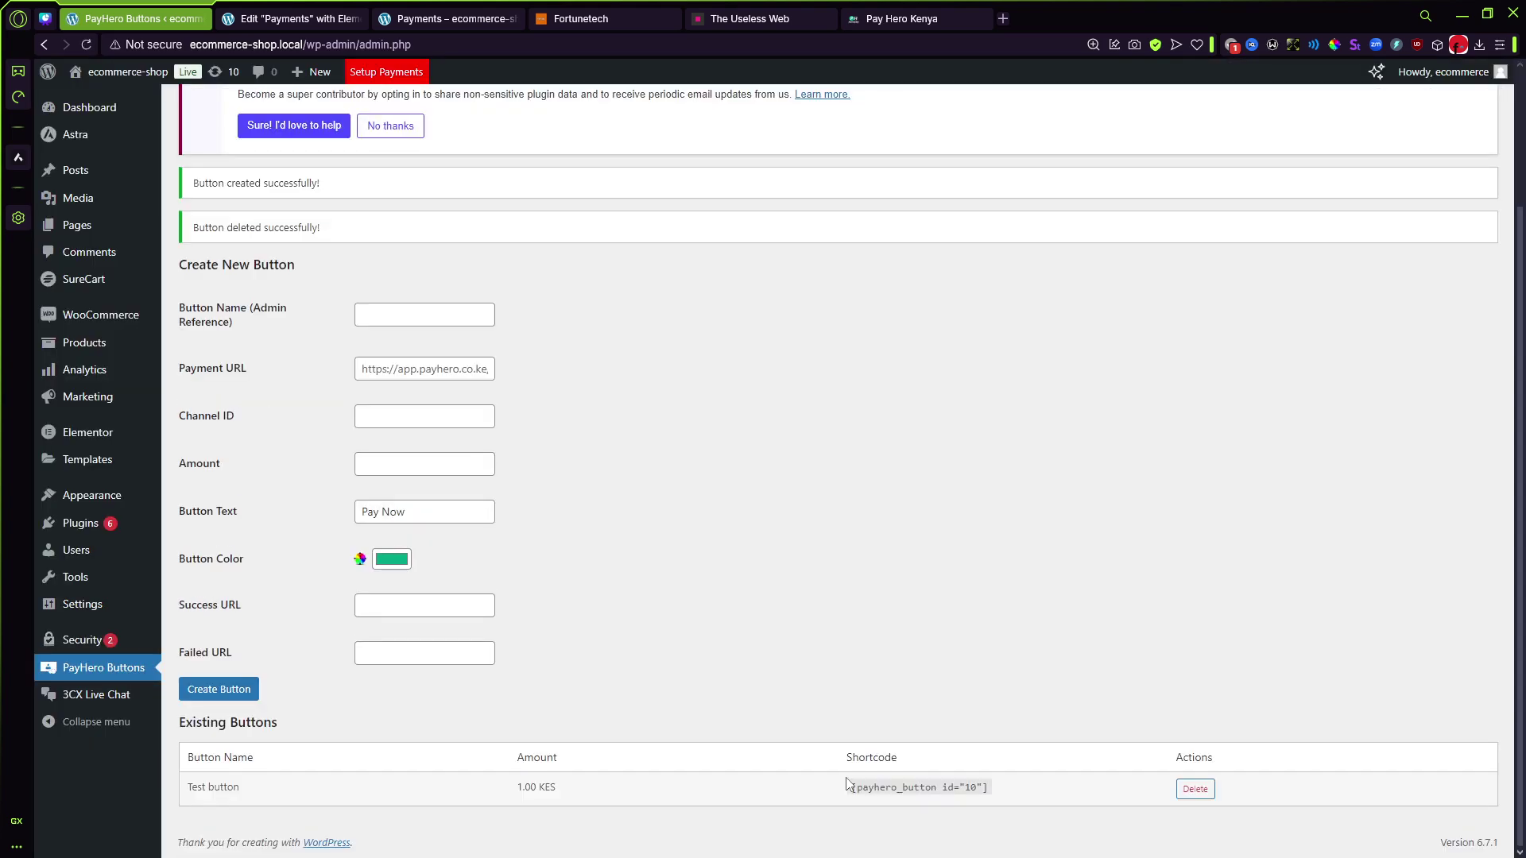
left_click(848, 784)
key("ctrl+c")
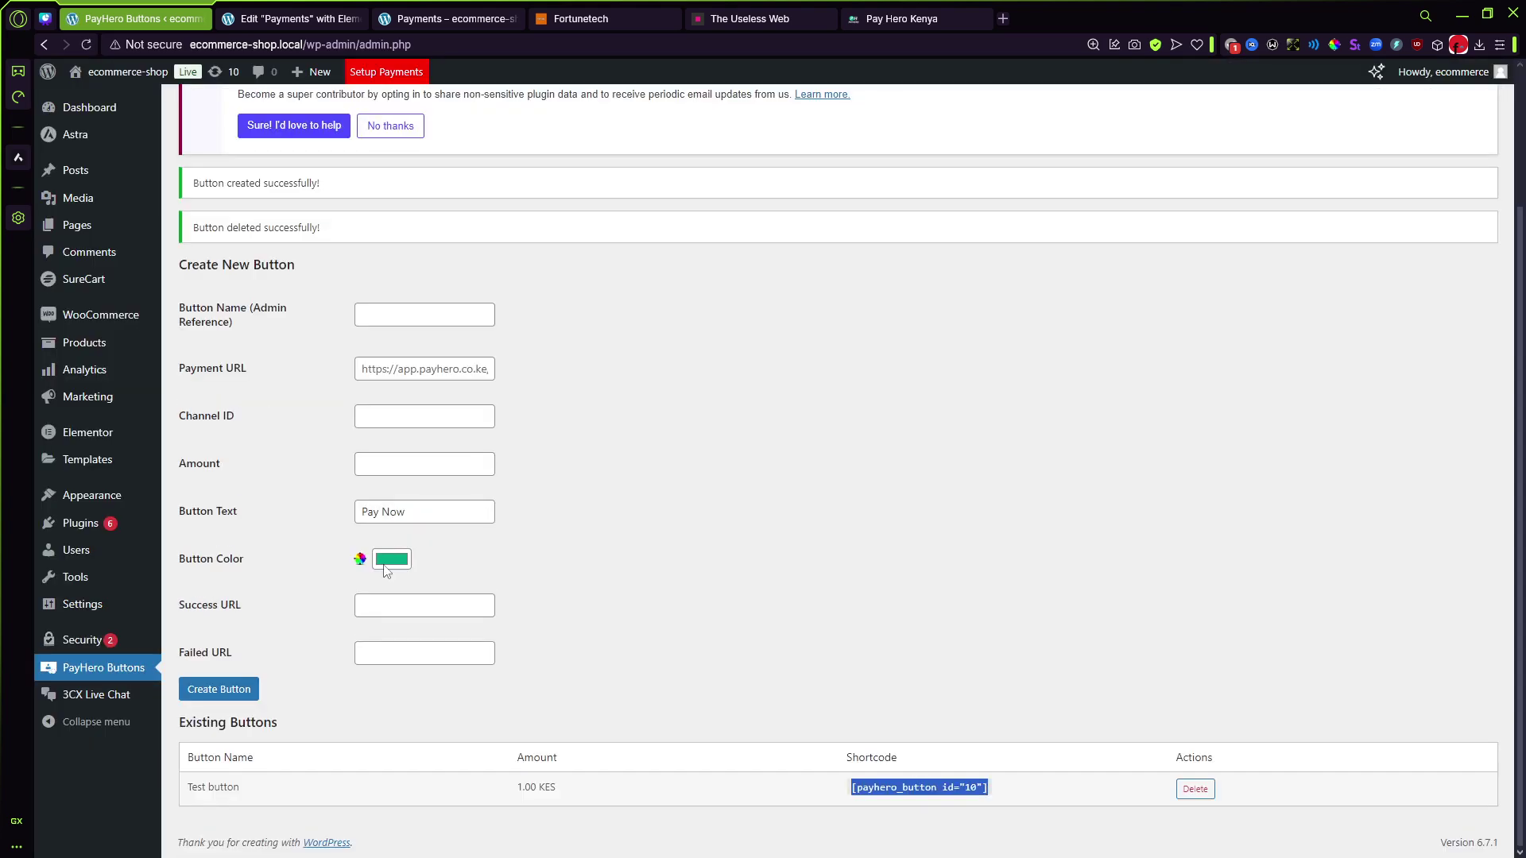
key("ctrl+Tab")
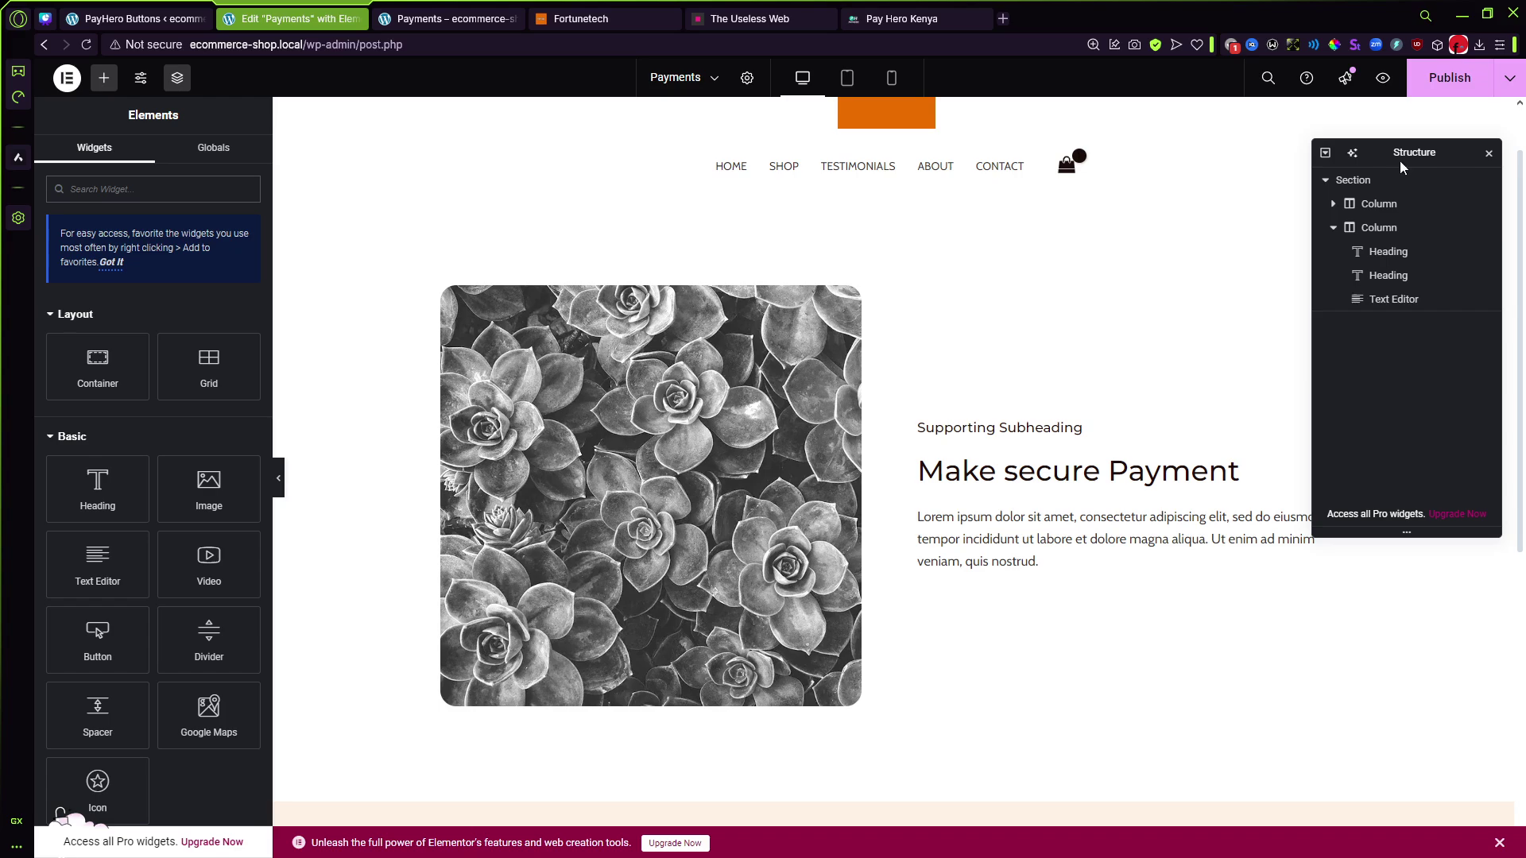
Step: Add a Shortcode widget with [payhero_button id="10"] below the Payment text and publish the page
left_click_drag(1381, 162, 1317, 191)
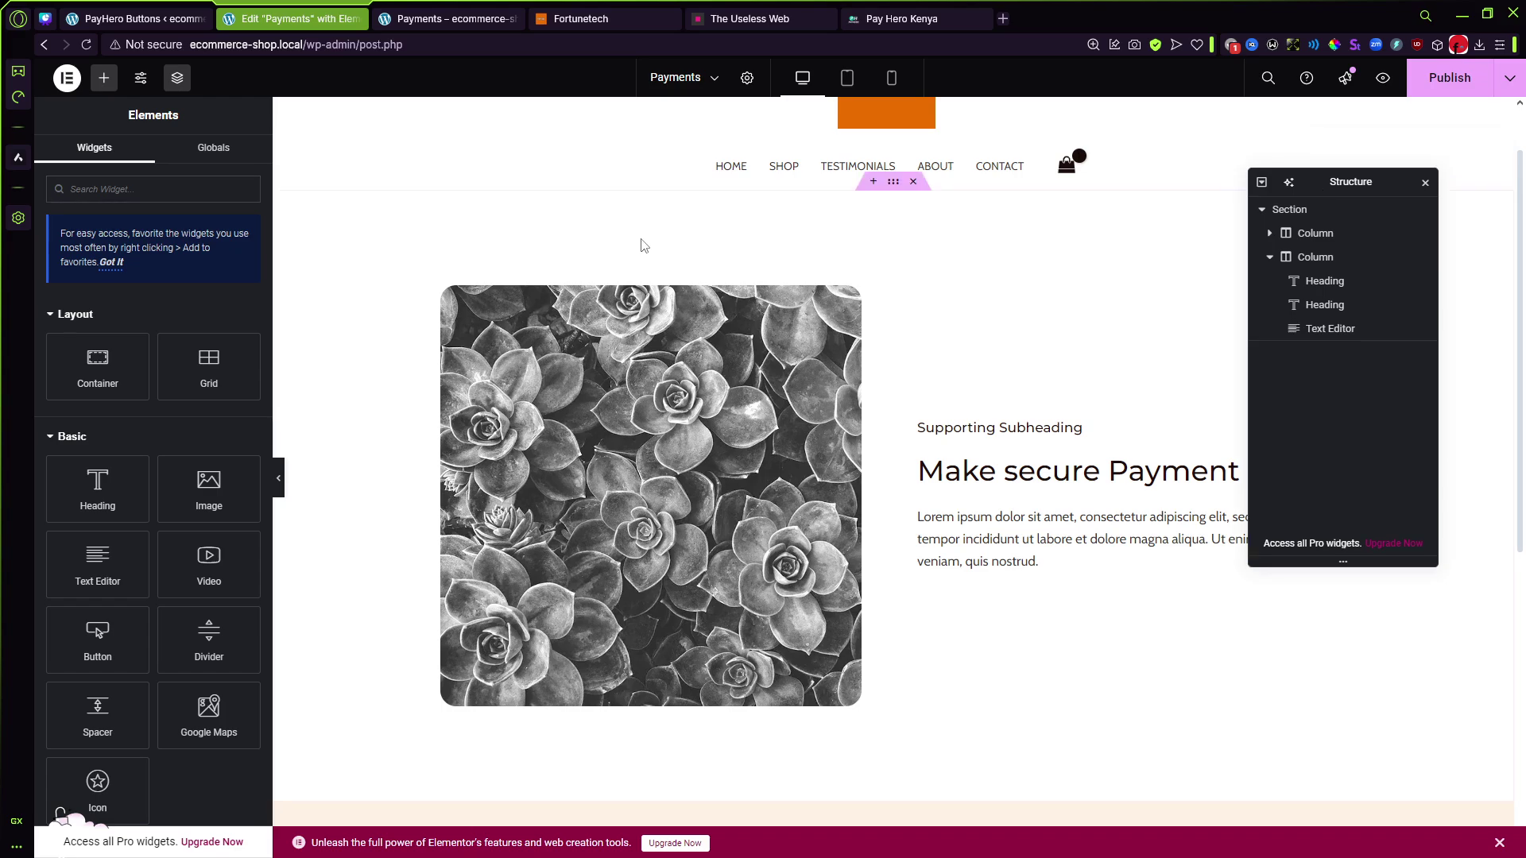
left_click(102, 86)
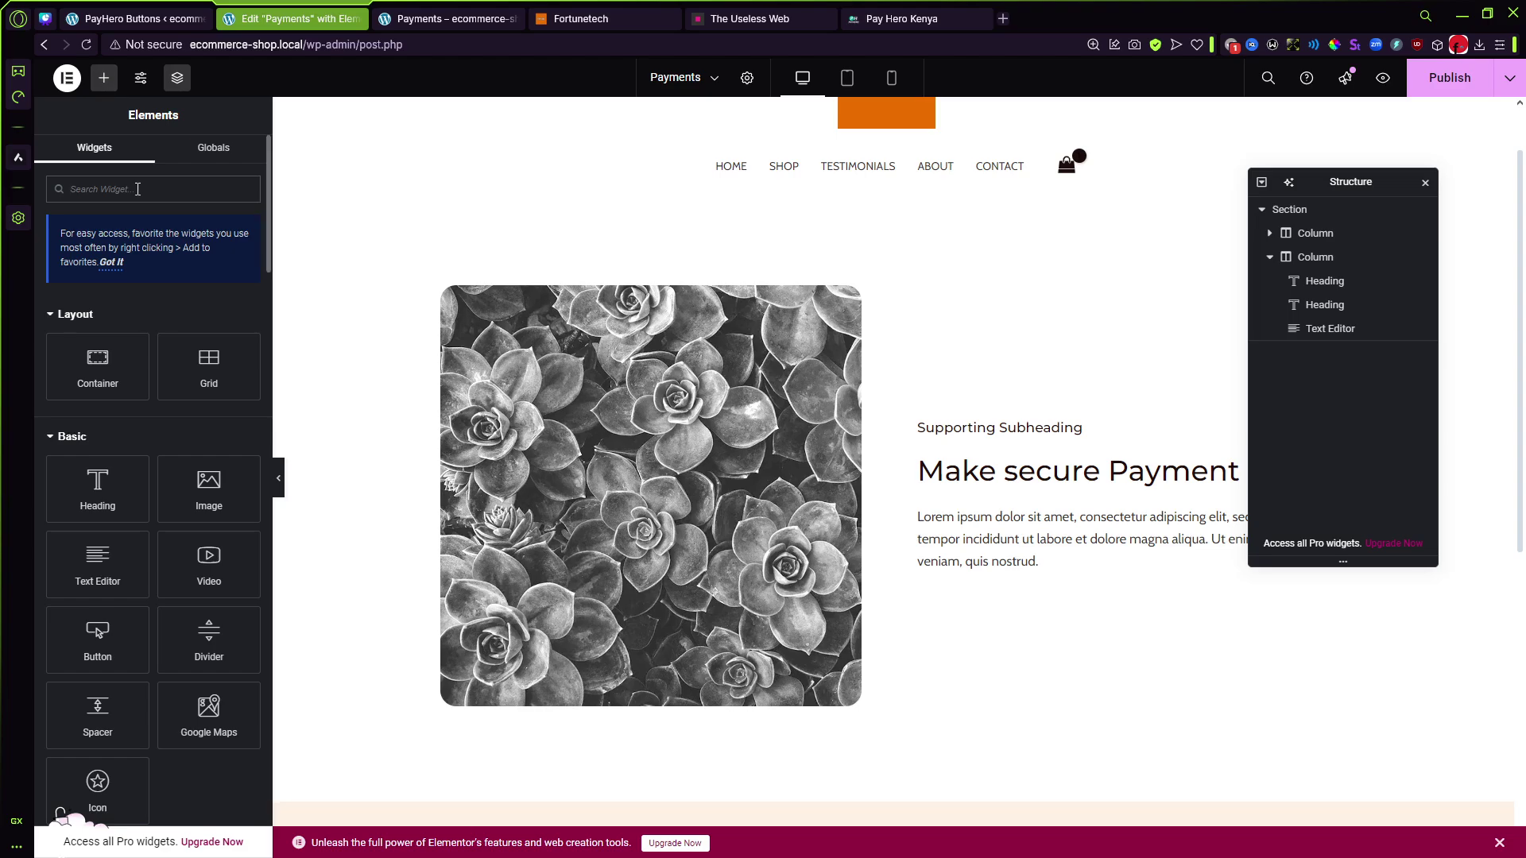
type("shor")
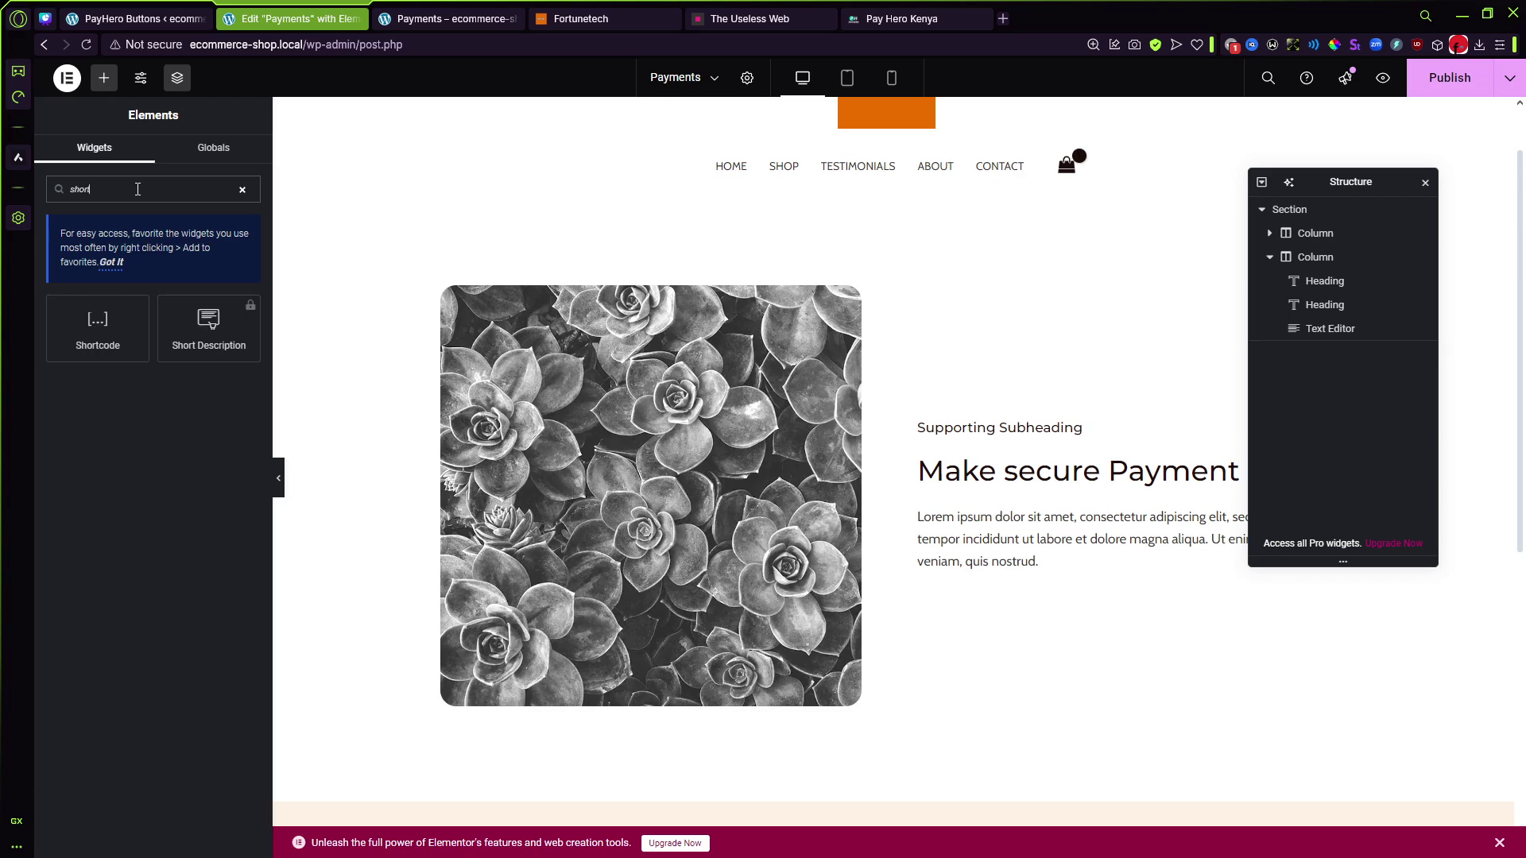
left_click_drag(101, 345, 1042, 569)
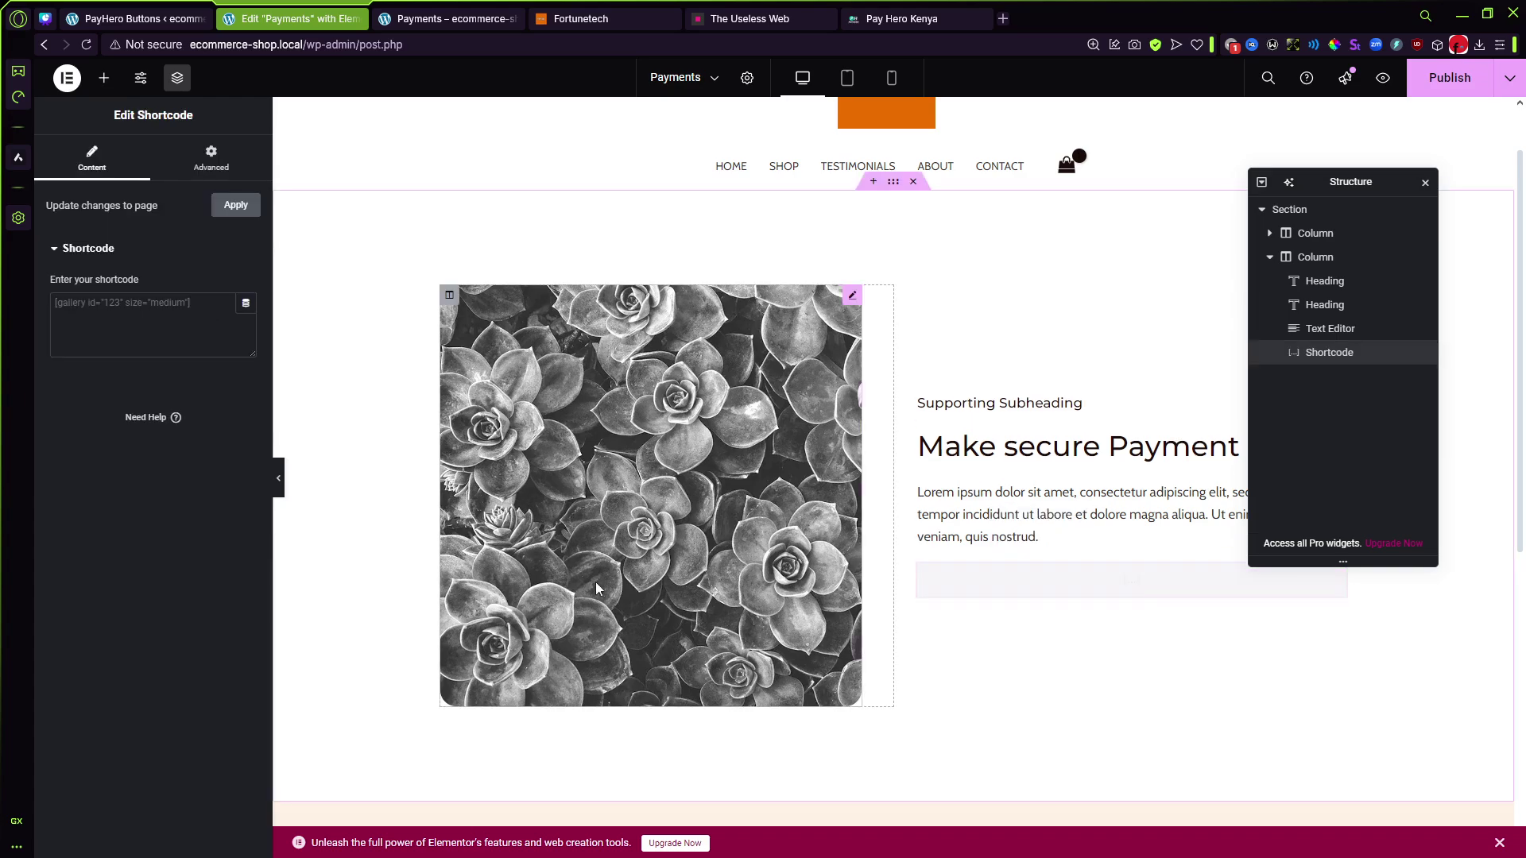
left_click(154, 319)
key("ctrl+v")
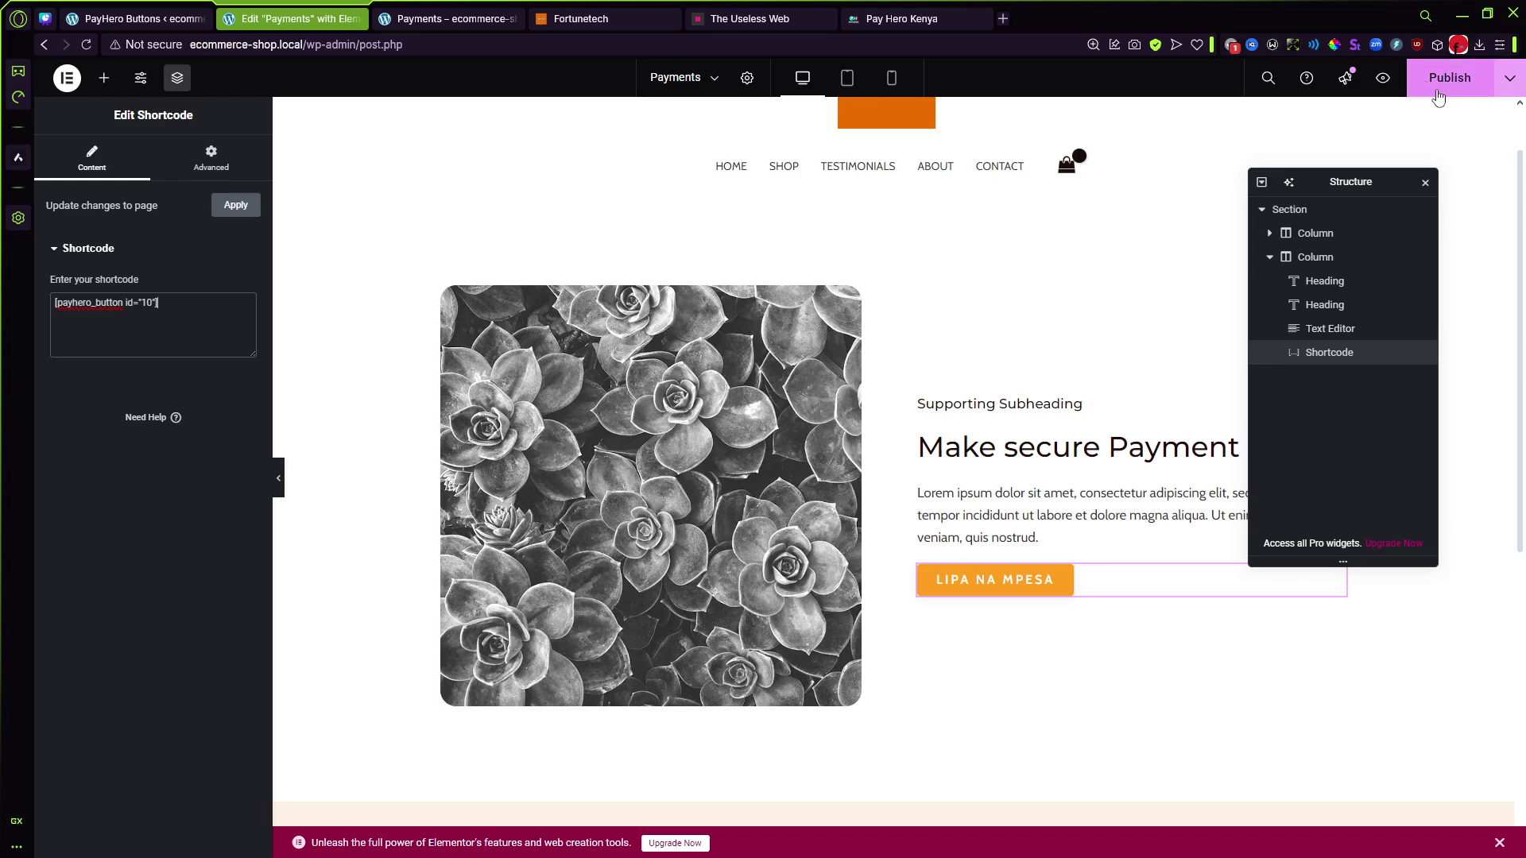
left_click(1435, 90)
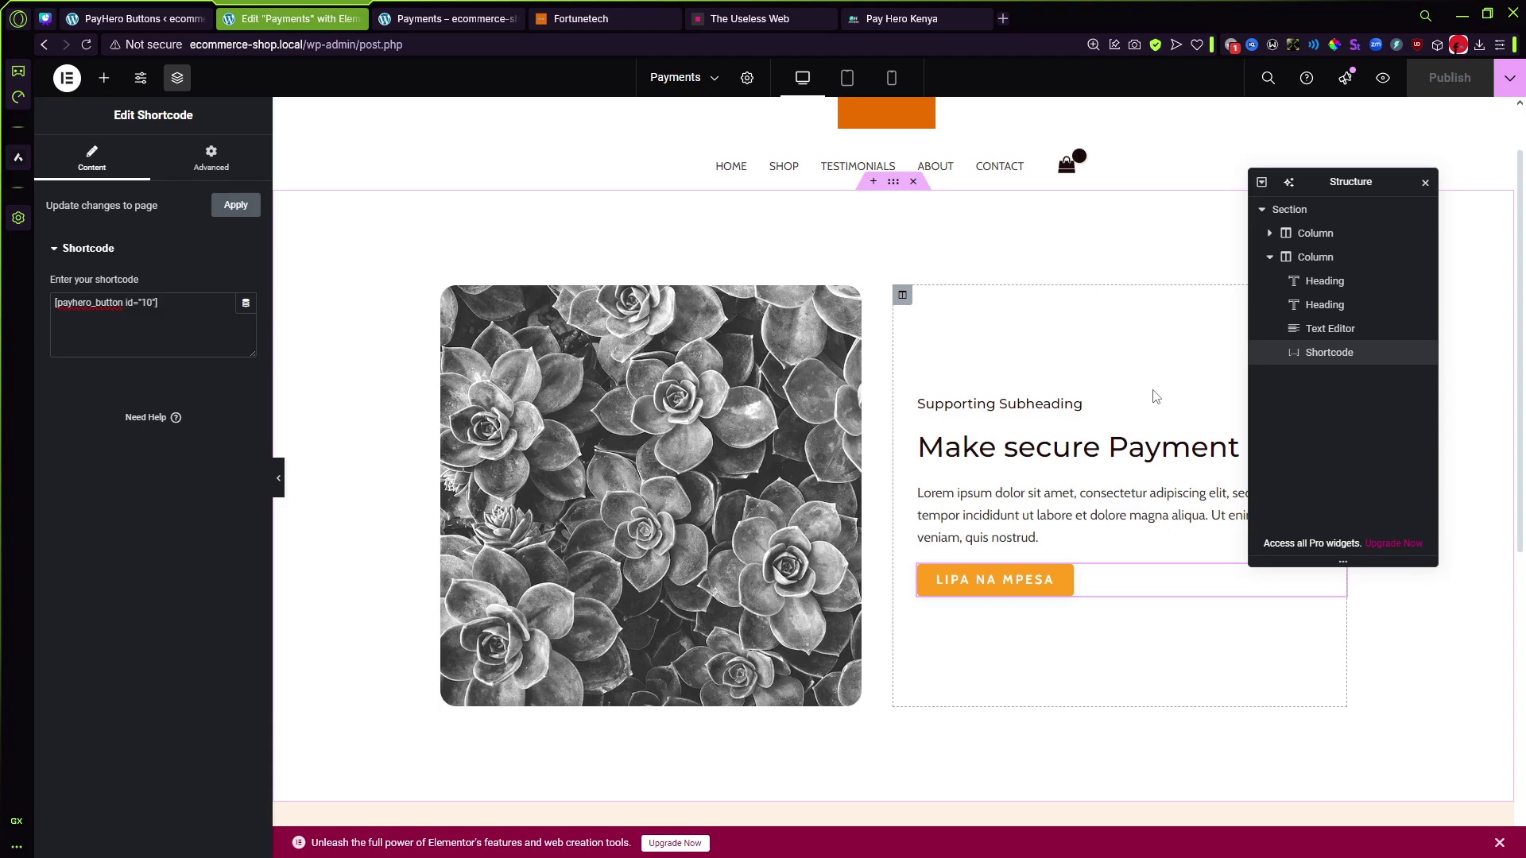
Step: Reload the live Payments page and open the LIPA NA MPESA payment popup
left_click(449, 18)
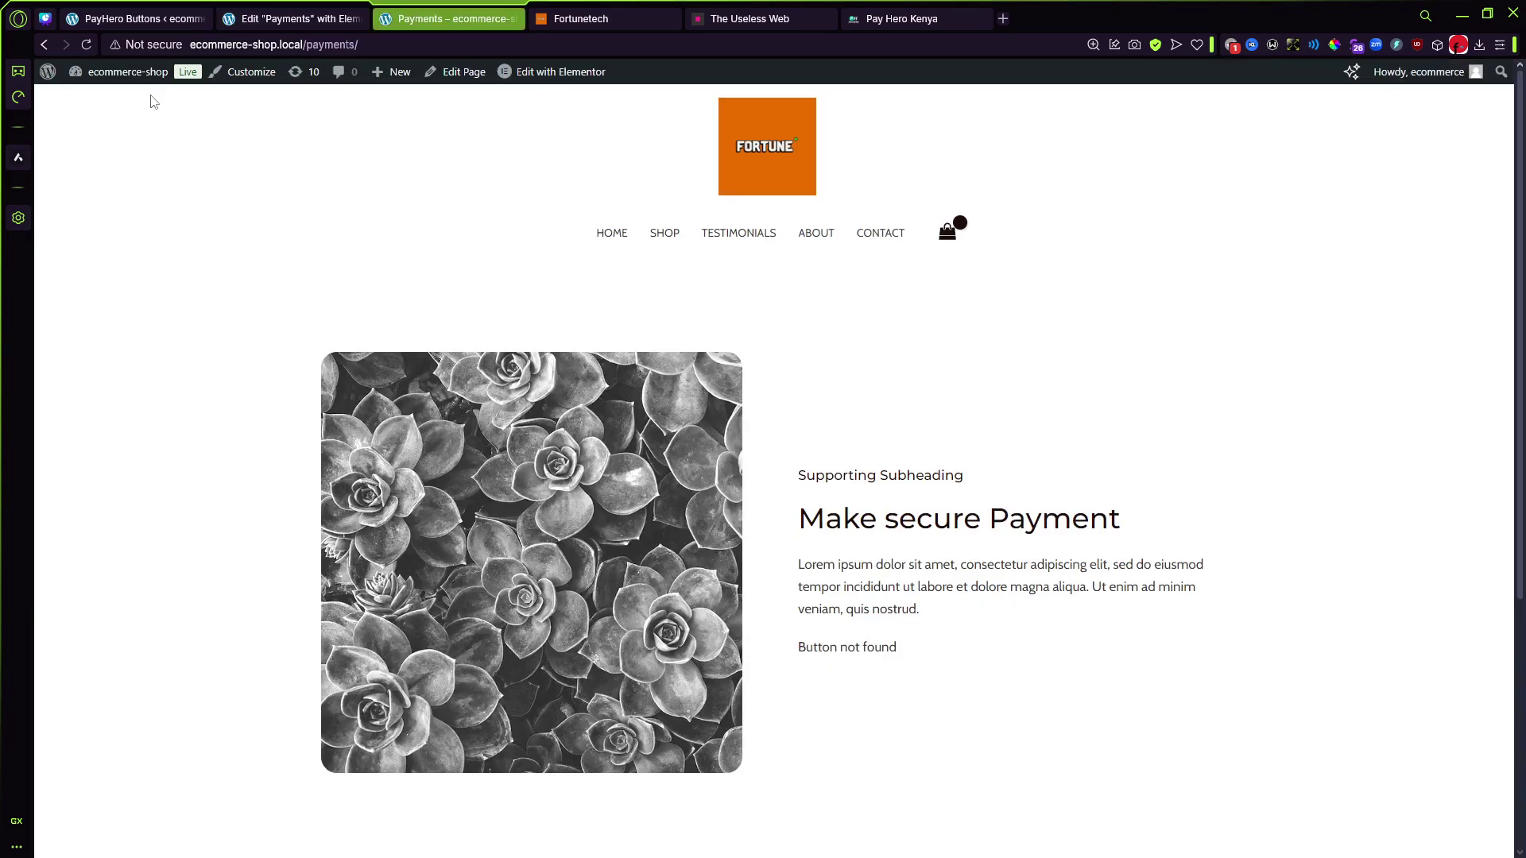
left_click(86, 45)
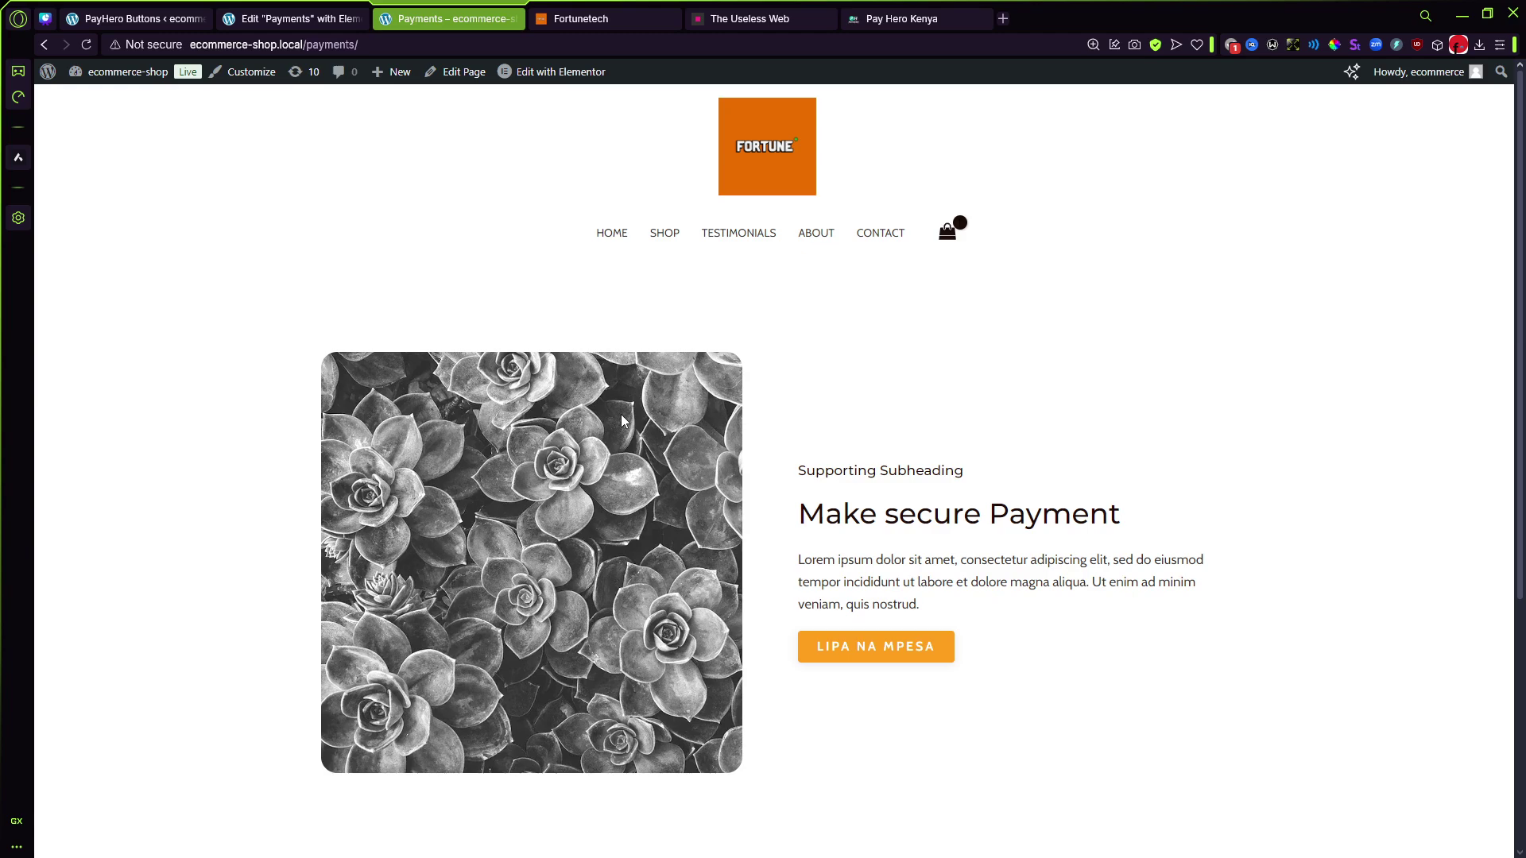
left_click(847, 646)
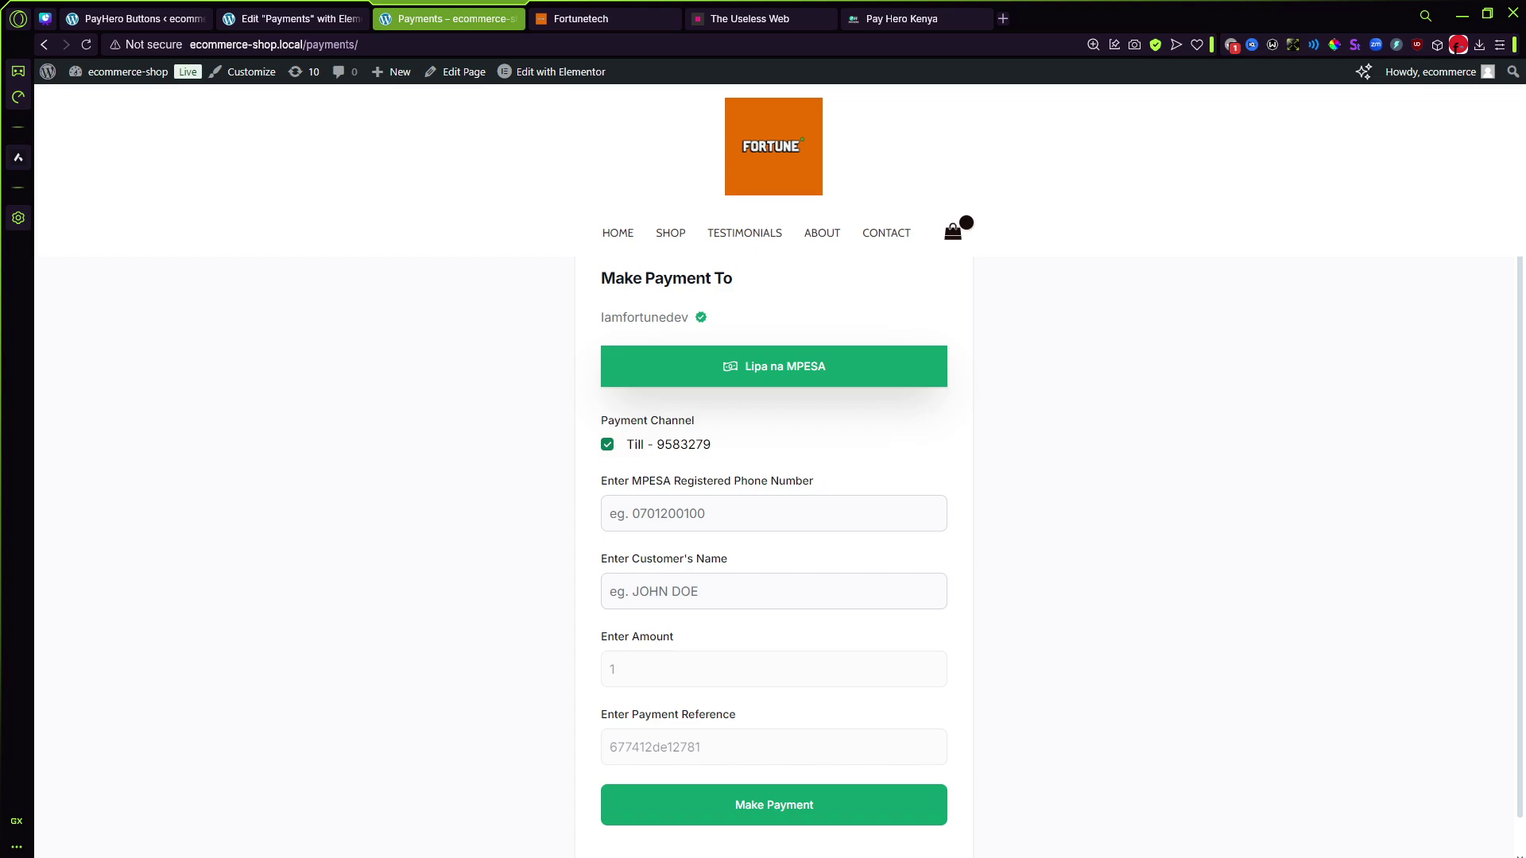
Step: Submit the 1 KES M-Pesa payment using the saved phone number and customer name
left_click(636, 513)
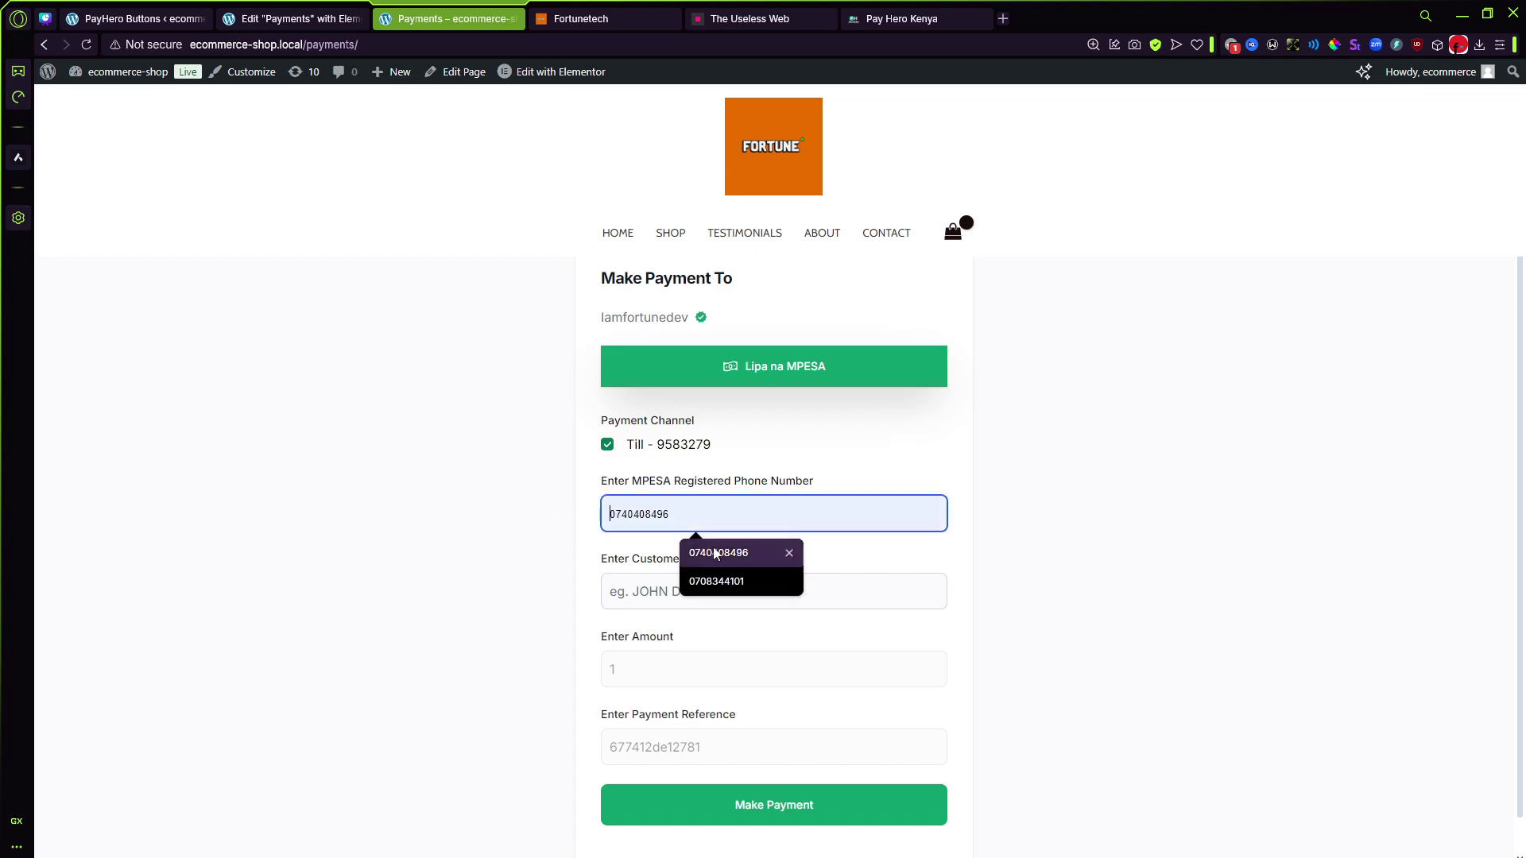
left_click(706, 556)
left_click(716, 517)
left_click(699, 551)
left_click(700, 592)
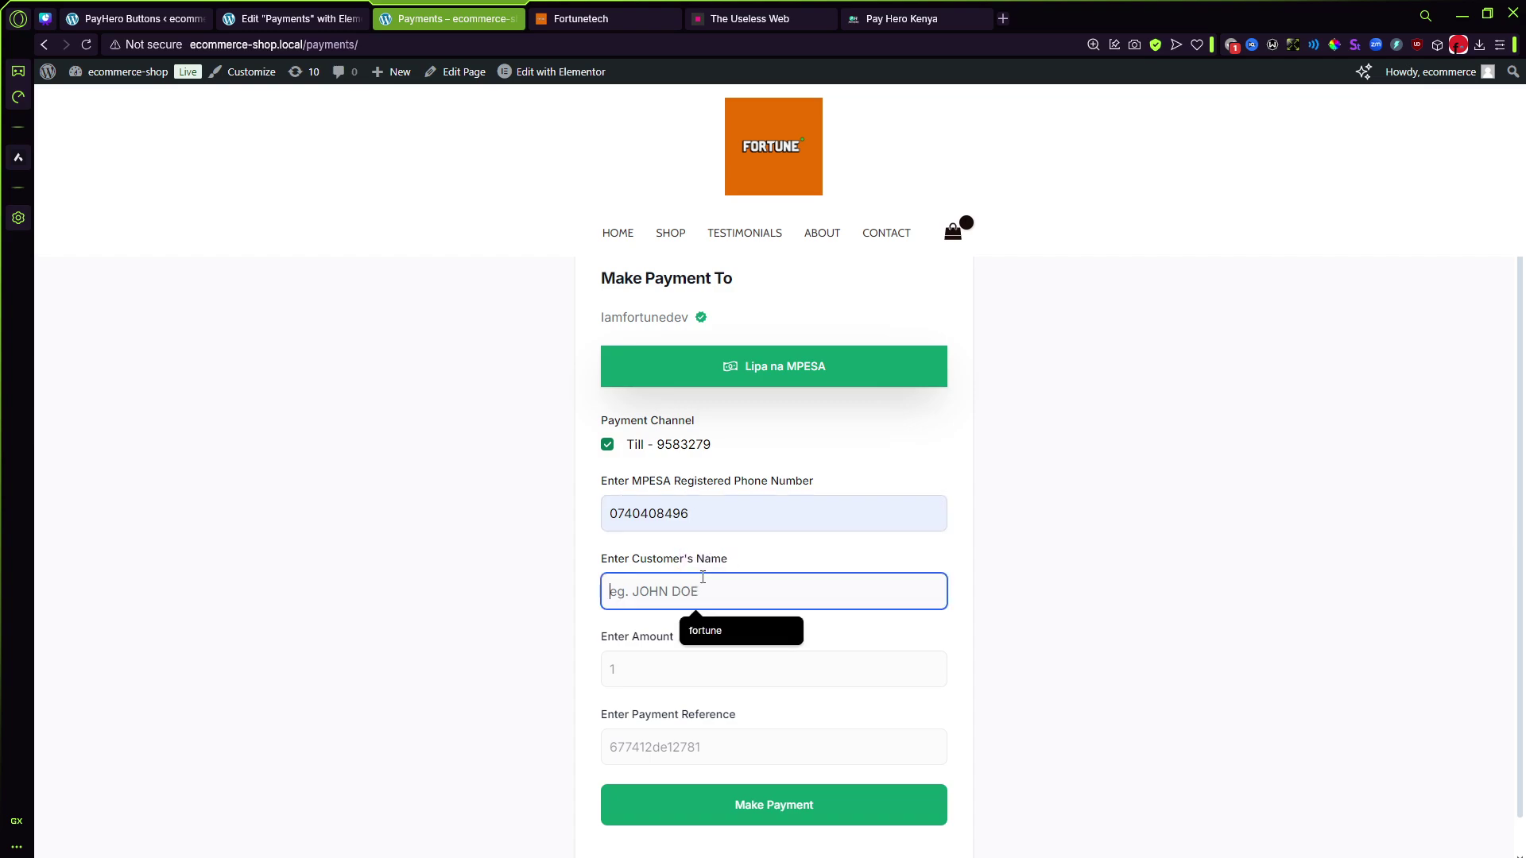
left_click(717, 632)
scroll(715, 639, "down", 1)
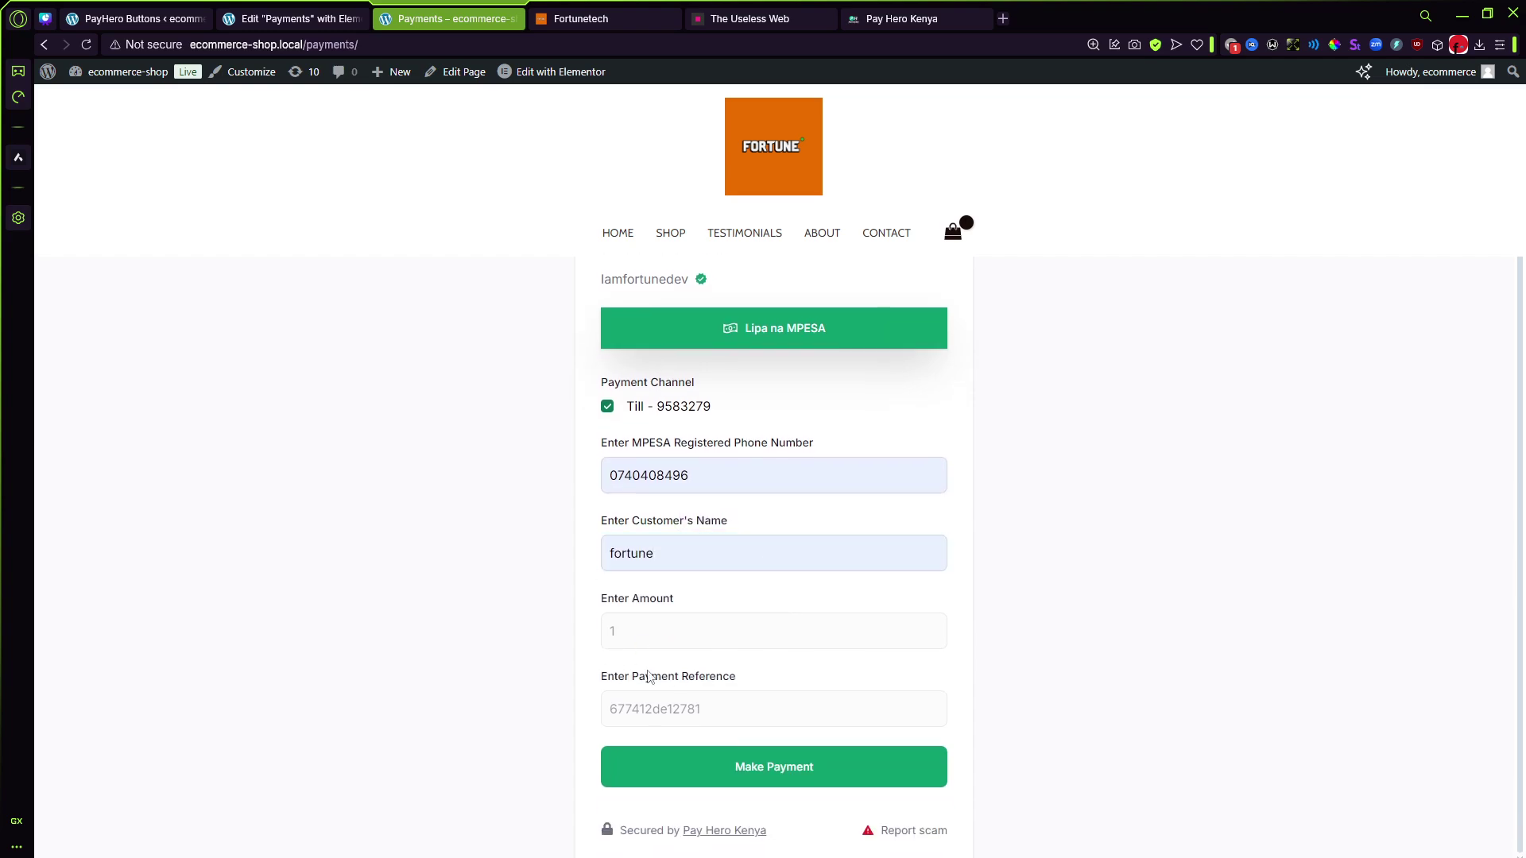
double_click(659, 706)
left_click(857, 680)
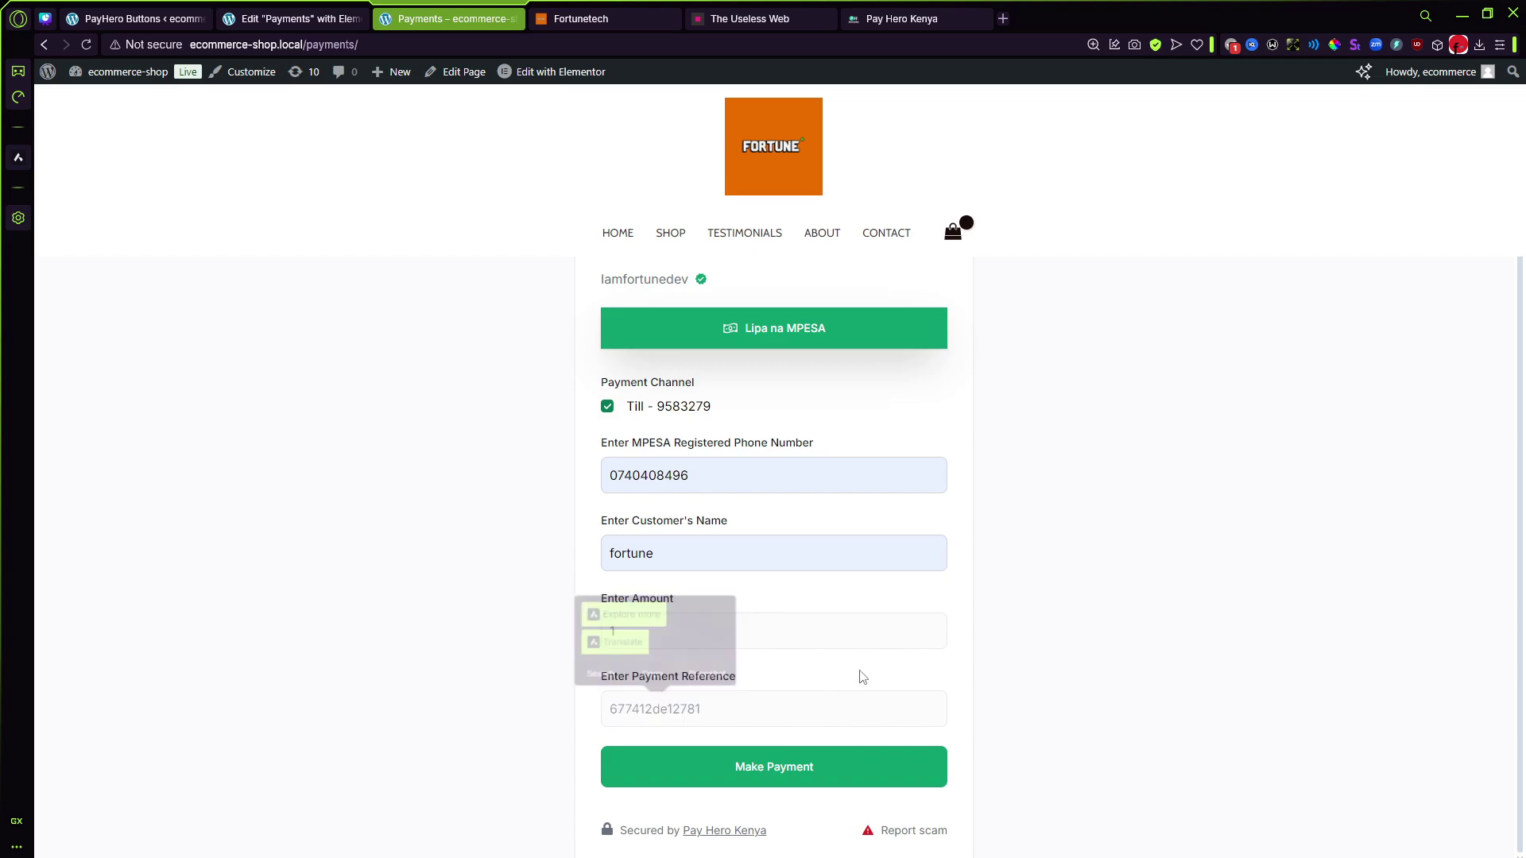
left_click(813, 783)
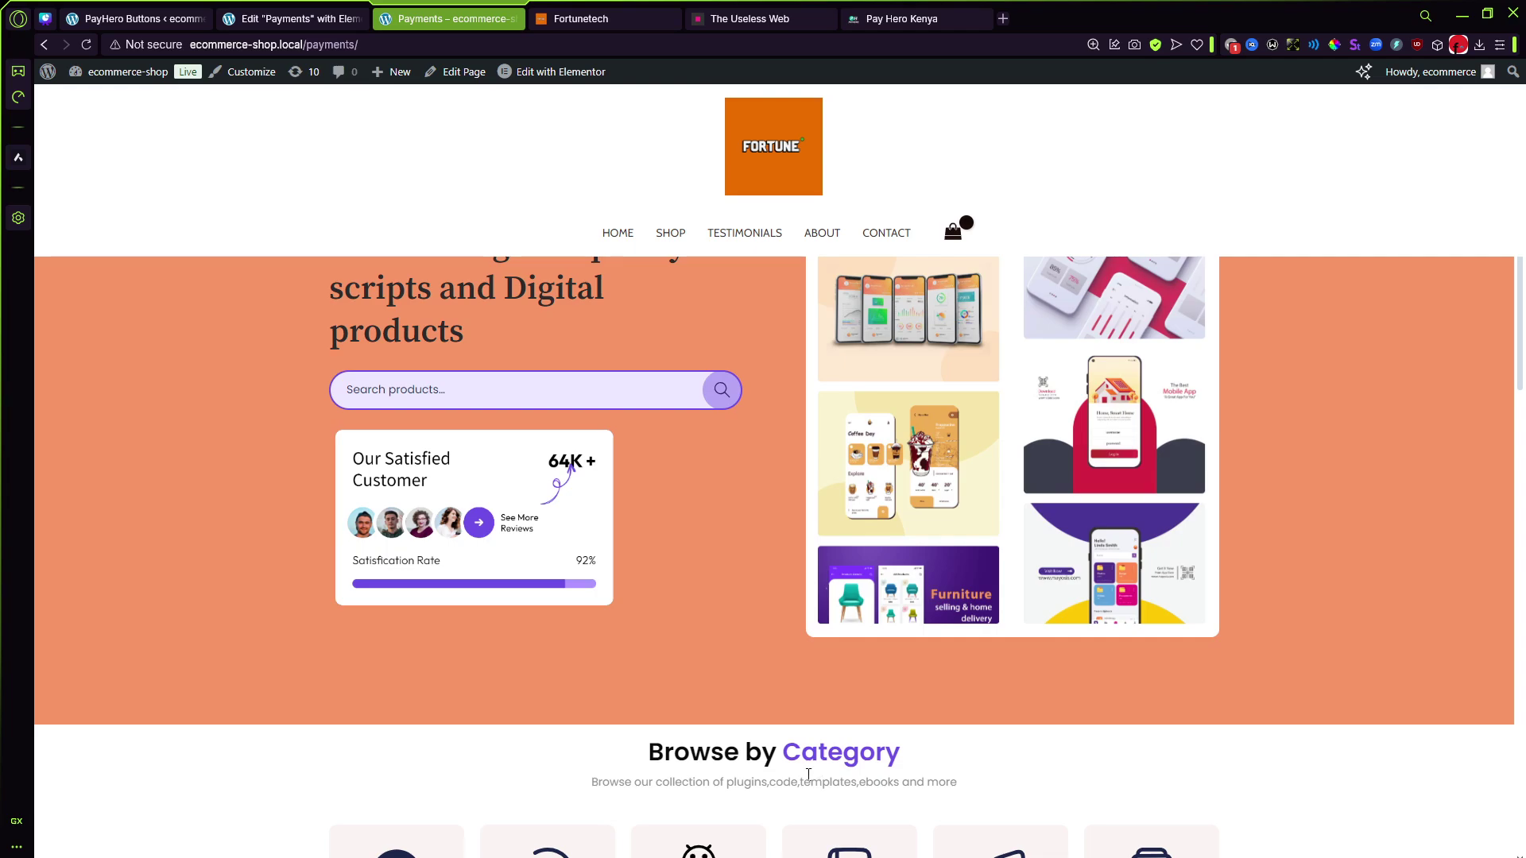
Step: Scroll through the Fortunetech store redirect page, then reload back to the Payments page
scroll(620, 411, "down", 1)
scroll(620, 411, "down", 7)
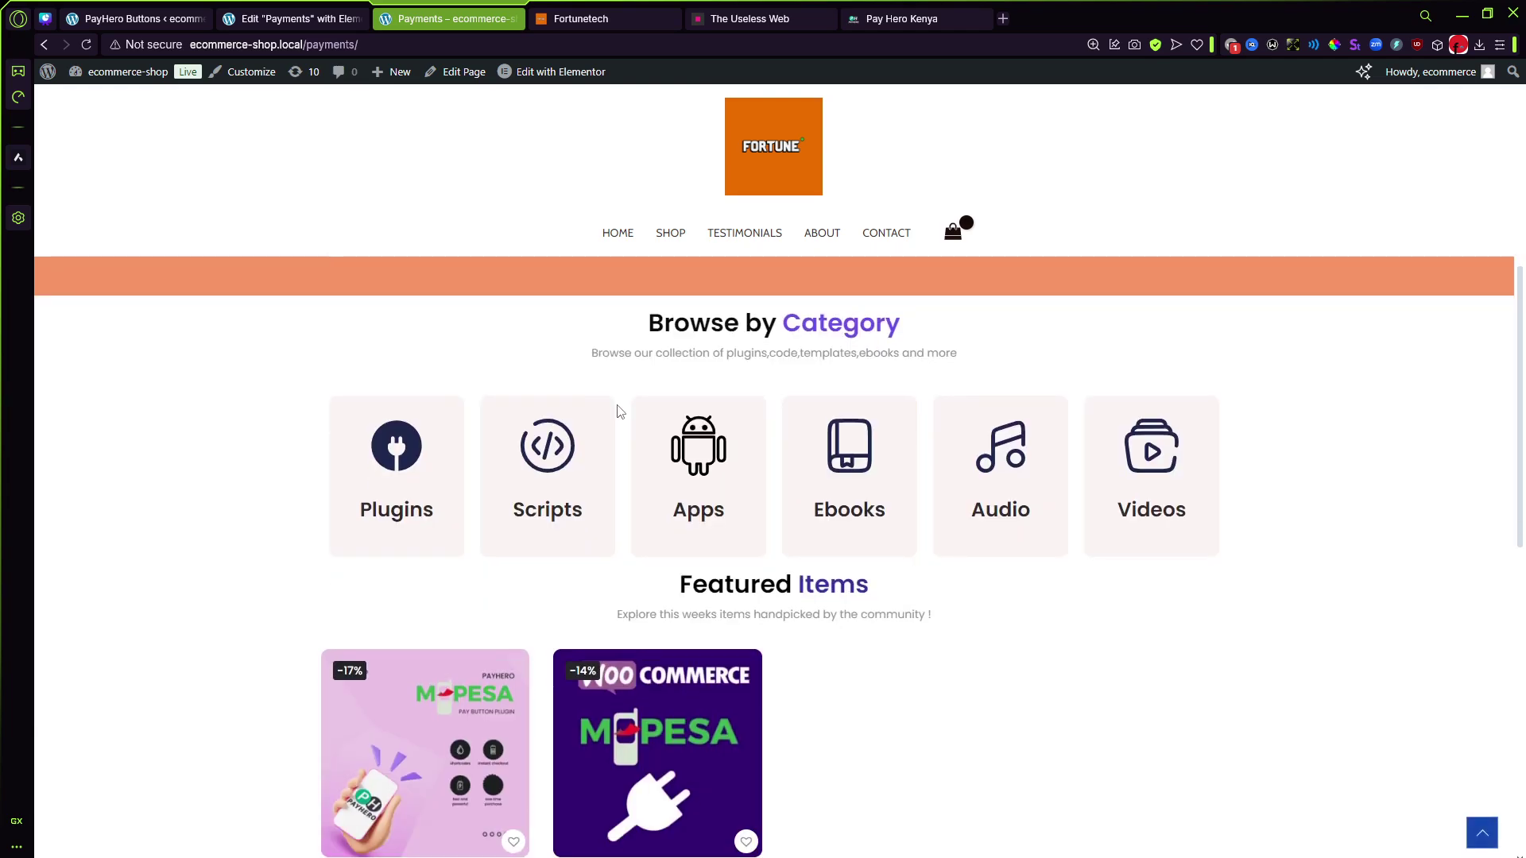
scroll(624, 427, "down", 3)
scroll(625, 427, "up", 10)
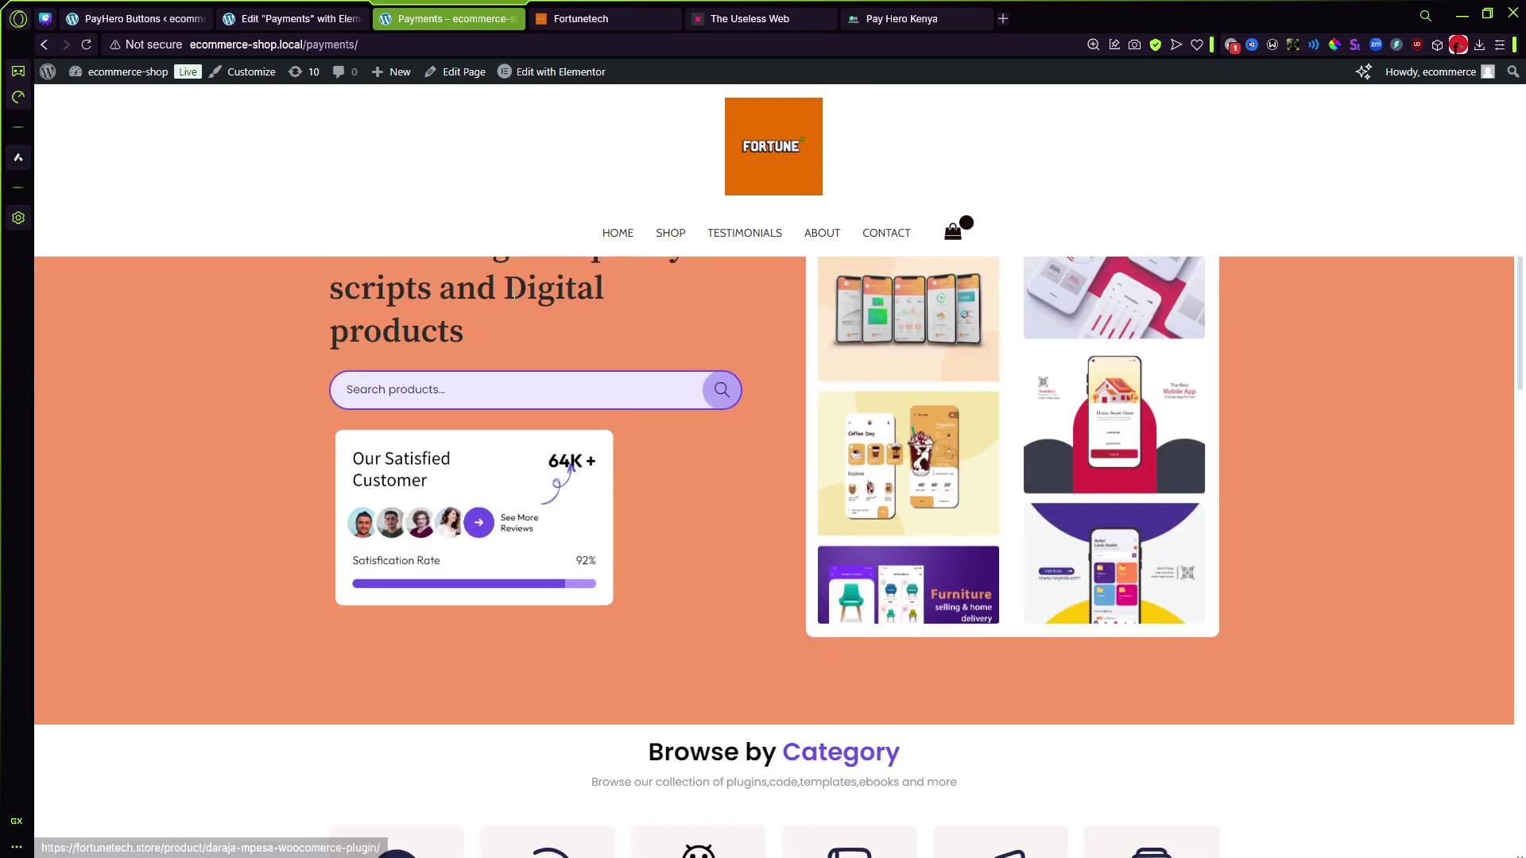
left_click(428, 44)
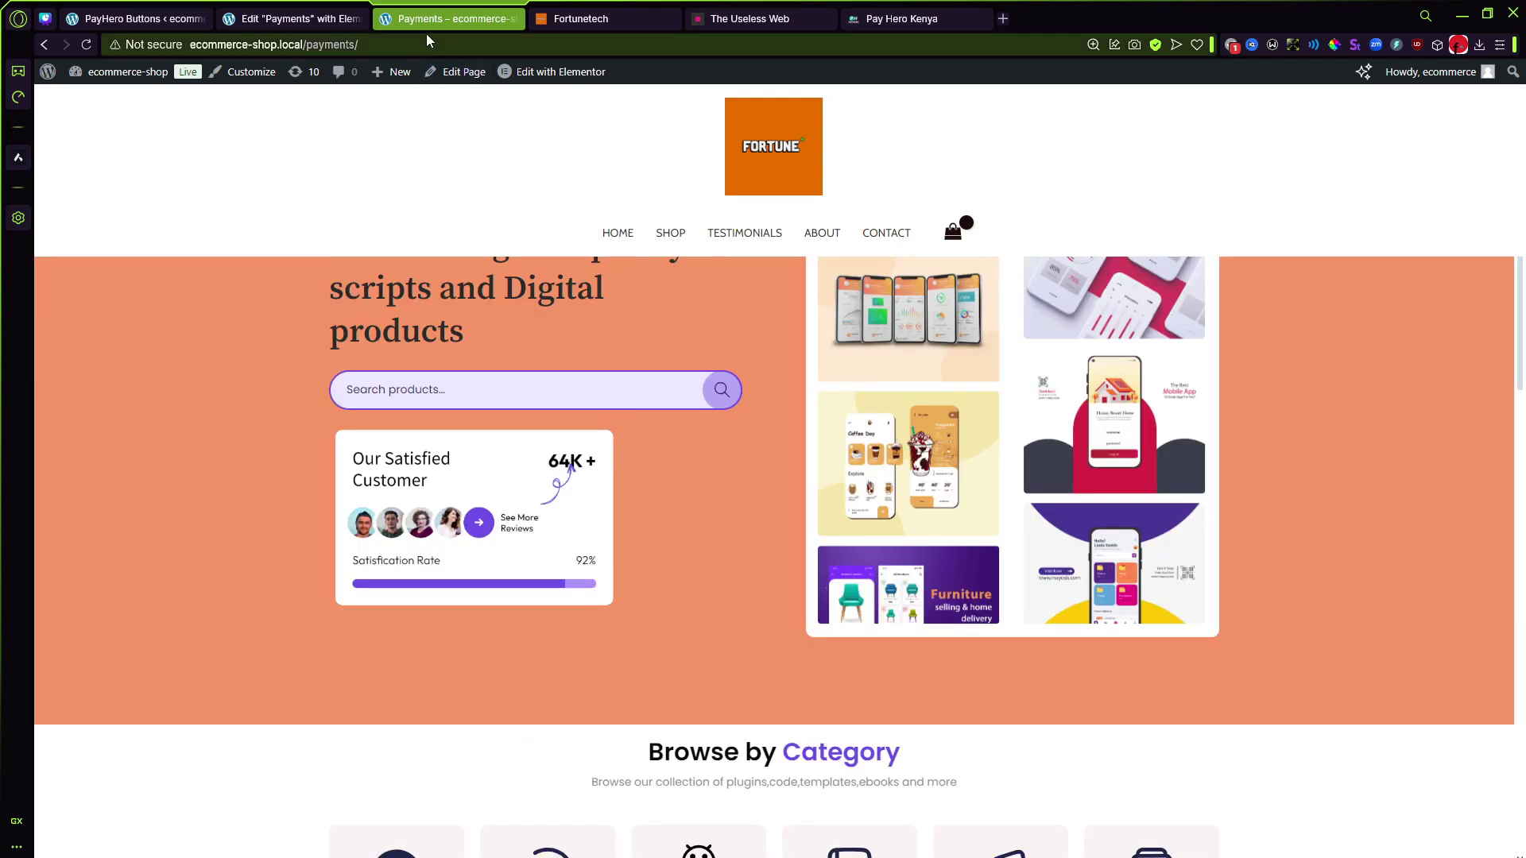
left_click(428, 44)
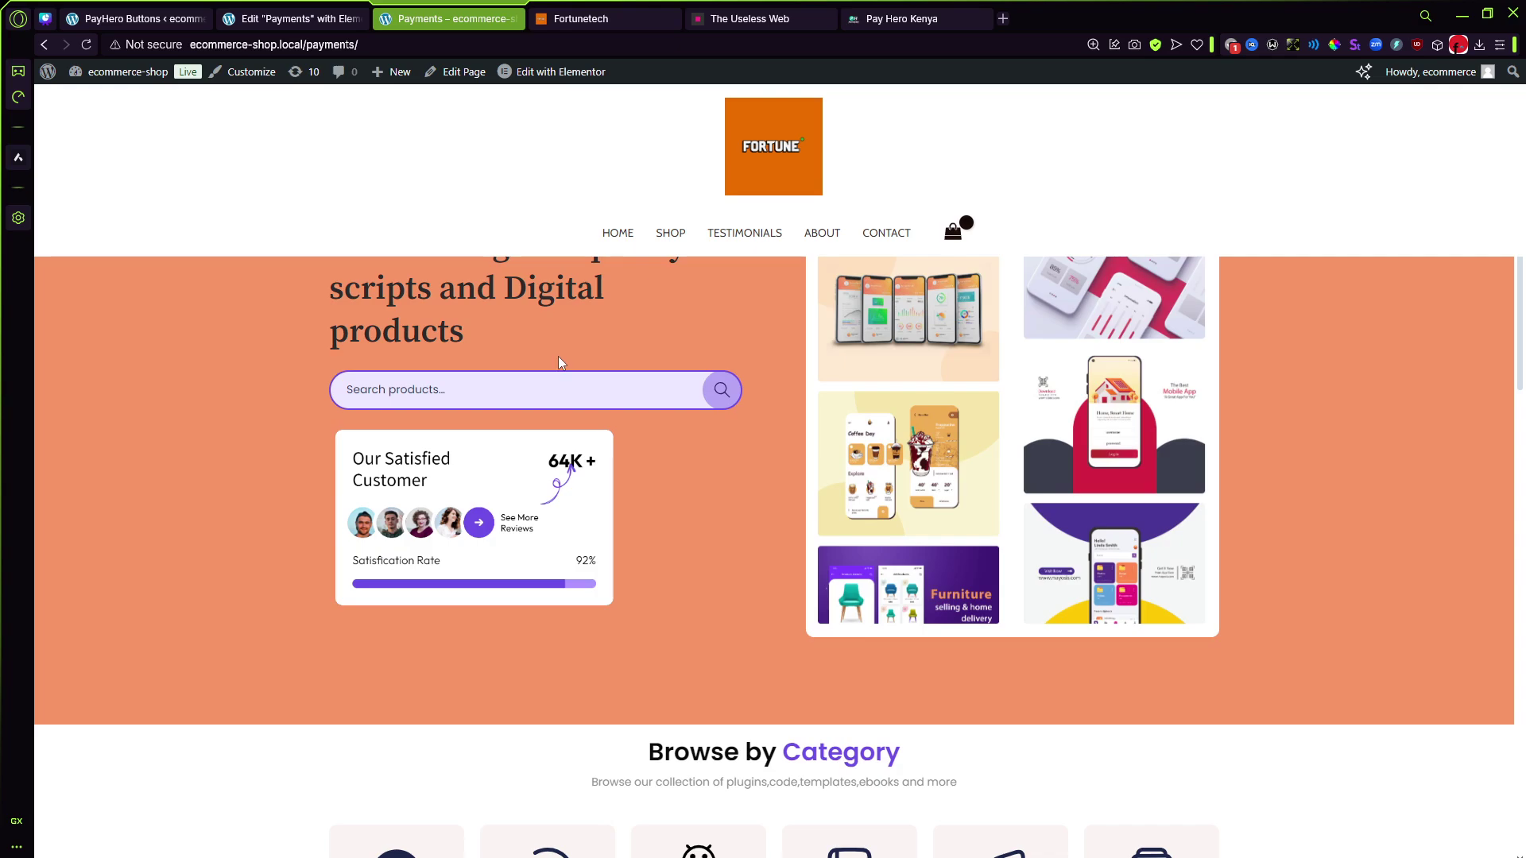
left_click(86, 44)
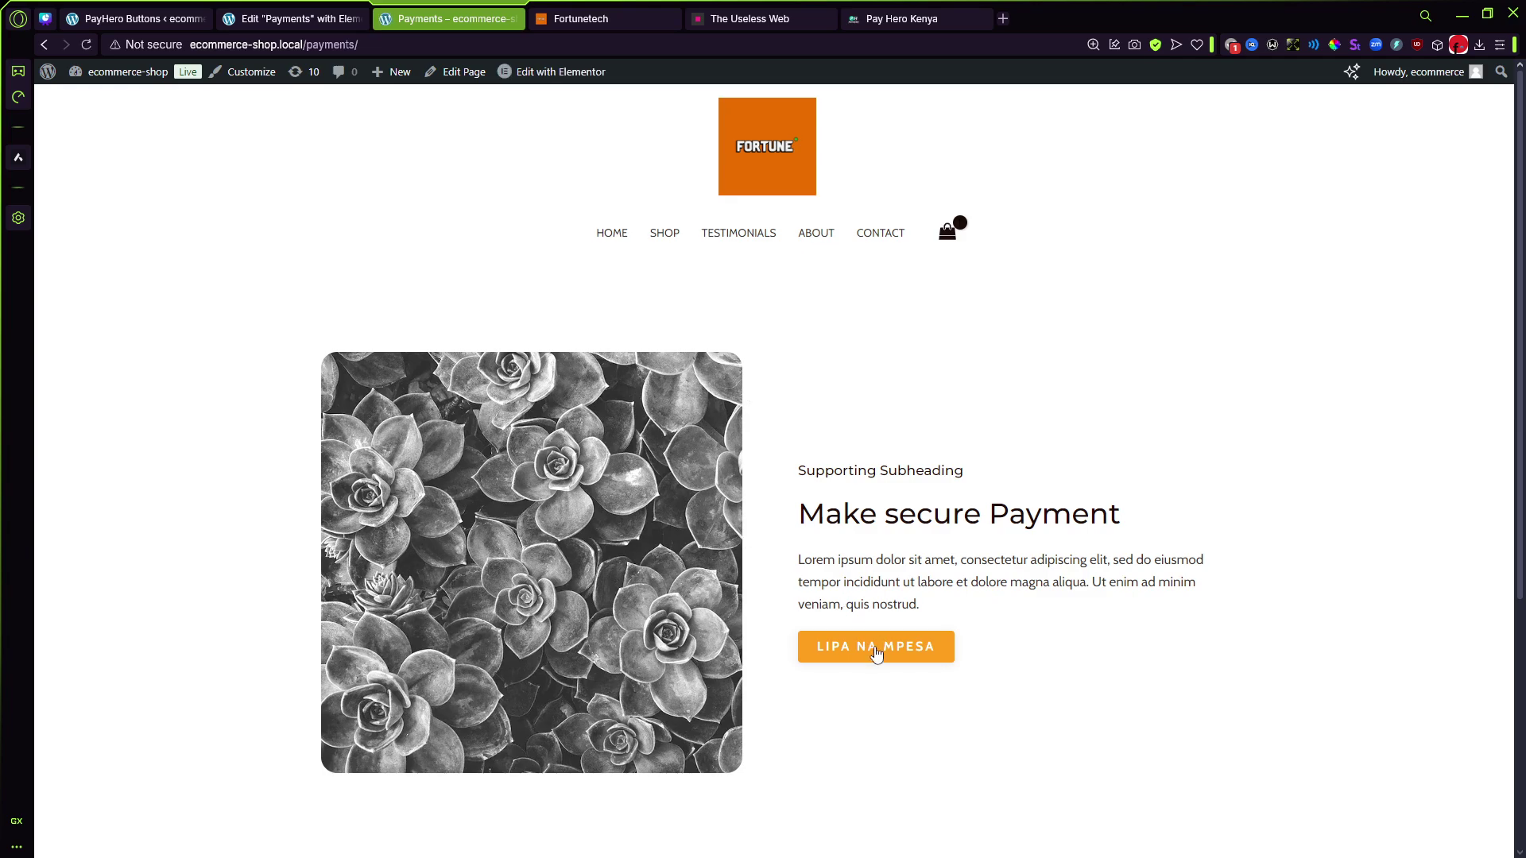
Step: Submit a second LIPA NA MPESA payment with the saved phone number and the customer's name
left_click(877, 653)
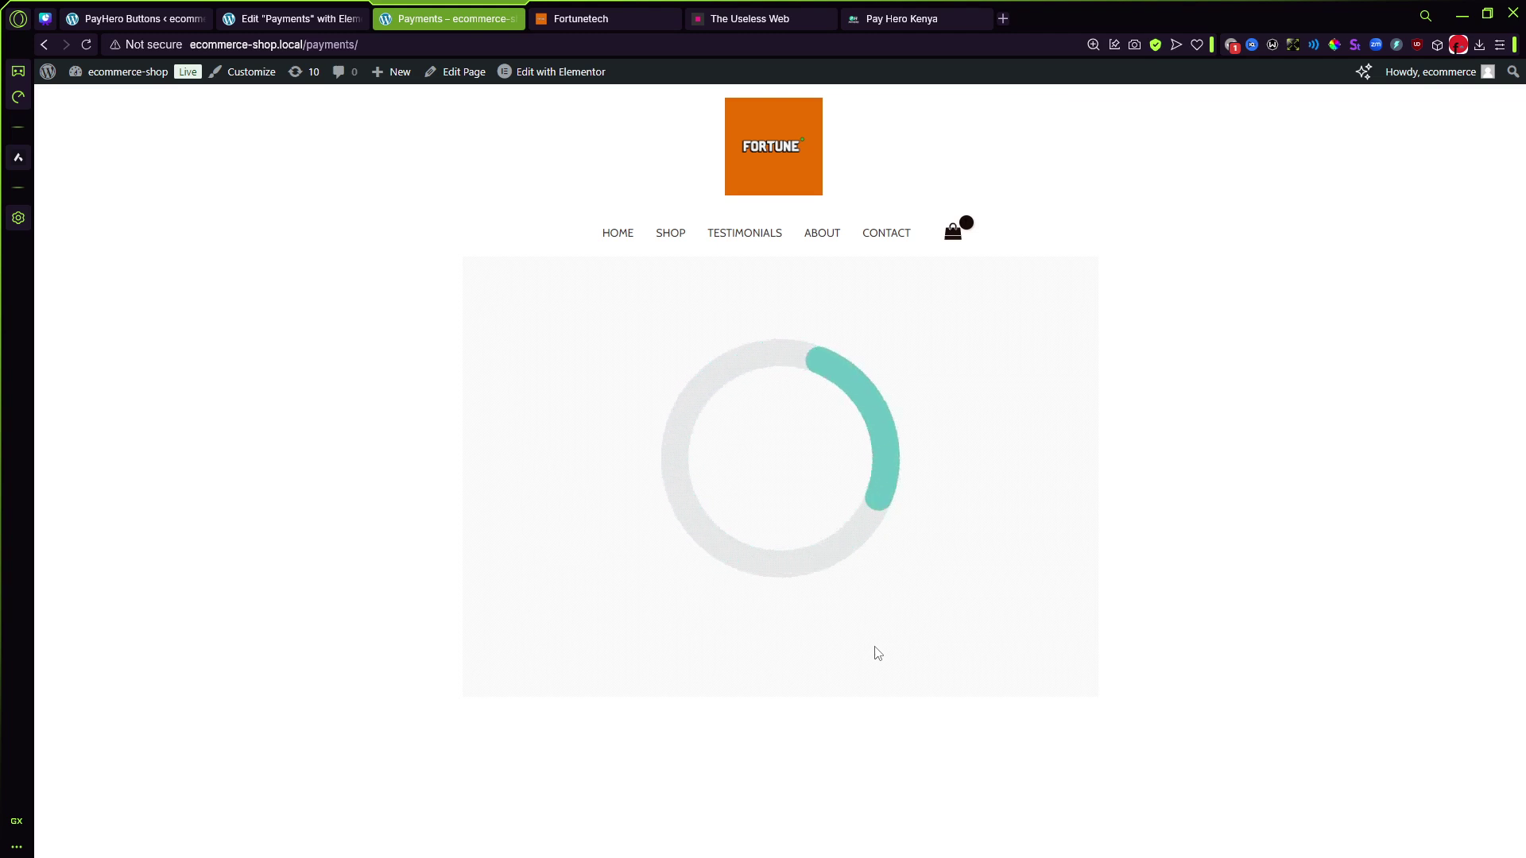
left_click(714, 503)
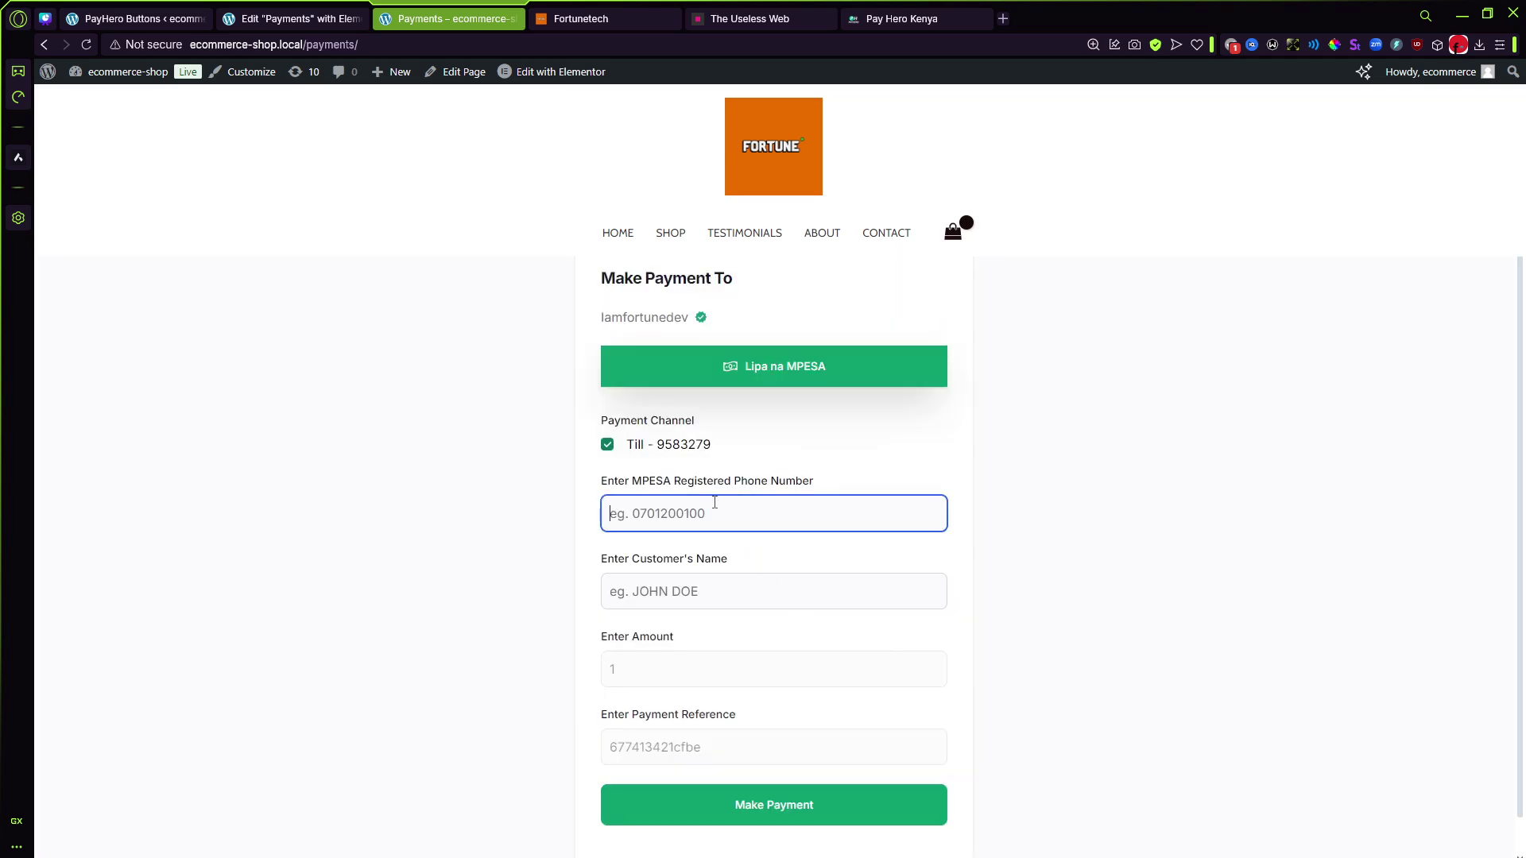
left_click(732, 549)
left_click(769, 604)
type("fortune")
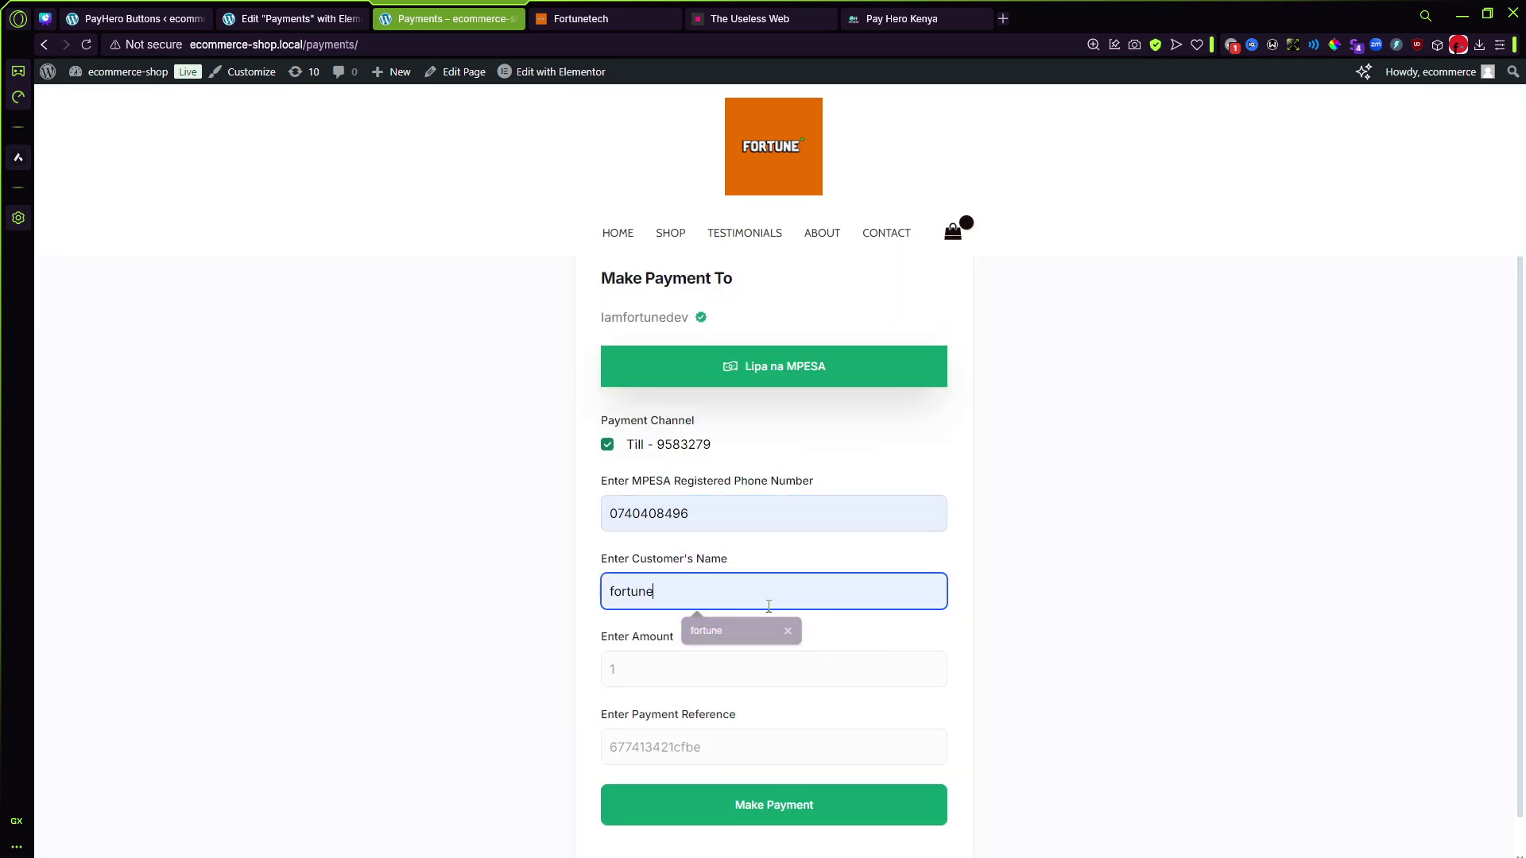
scroll(769, 607, "down", 1)
left_click(770, 766)
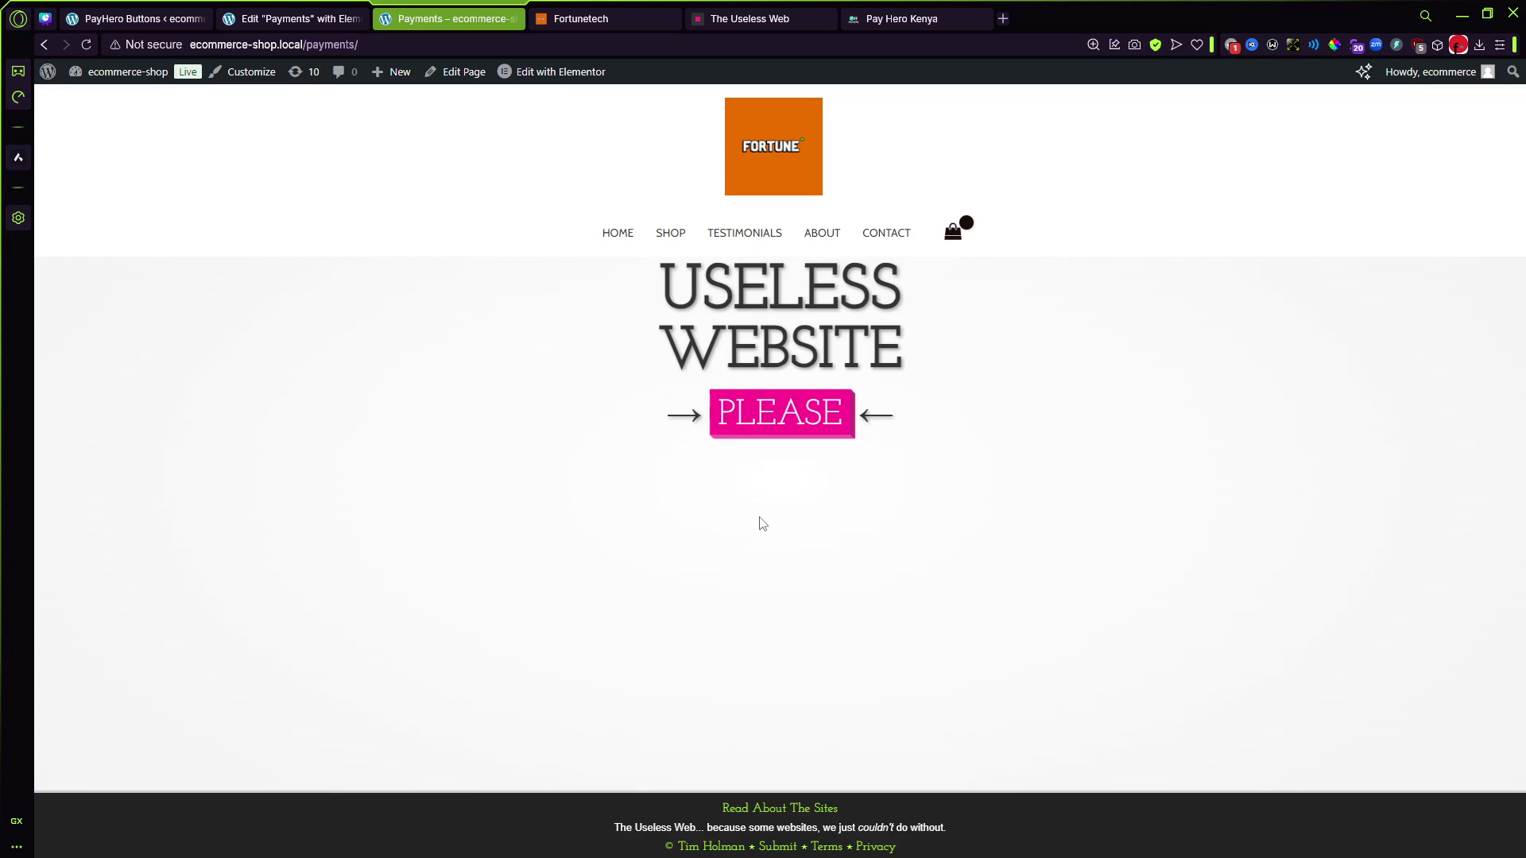
Step: In the Fortunetech tab, browse the Plugins category's PayHero M-Pesa Payment Button Plugin page
left_click(670, 18)
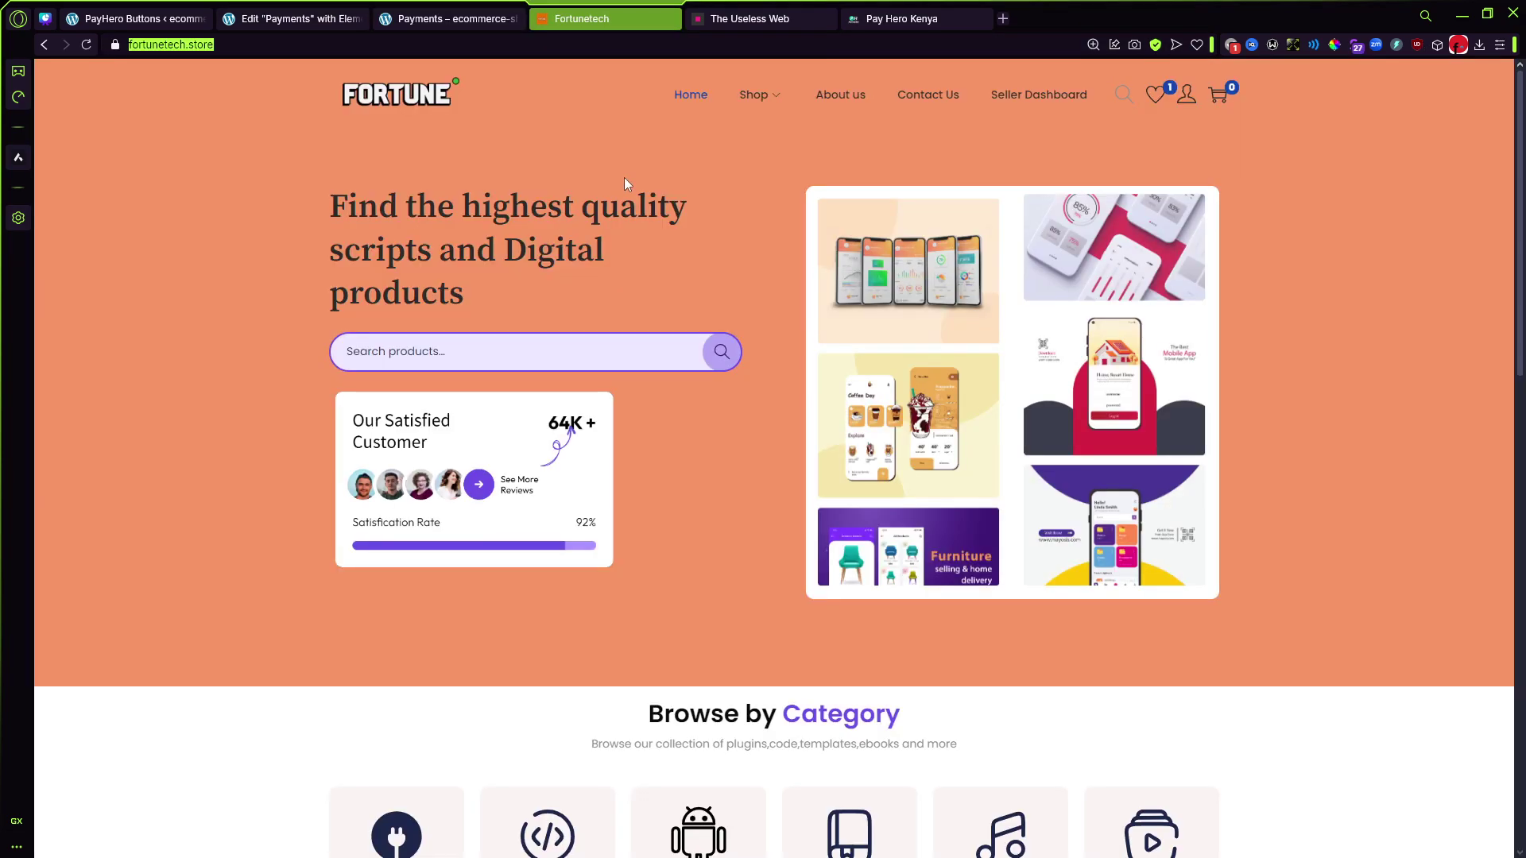
scroll(627, 212, "down", 5)
left_click(398, 491)
scroll(398, 491, "up", 2)
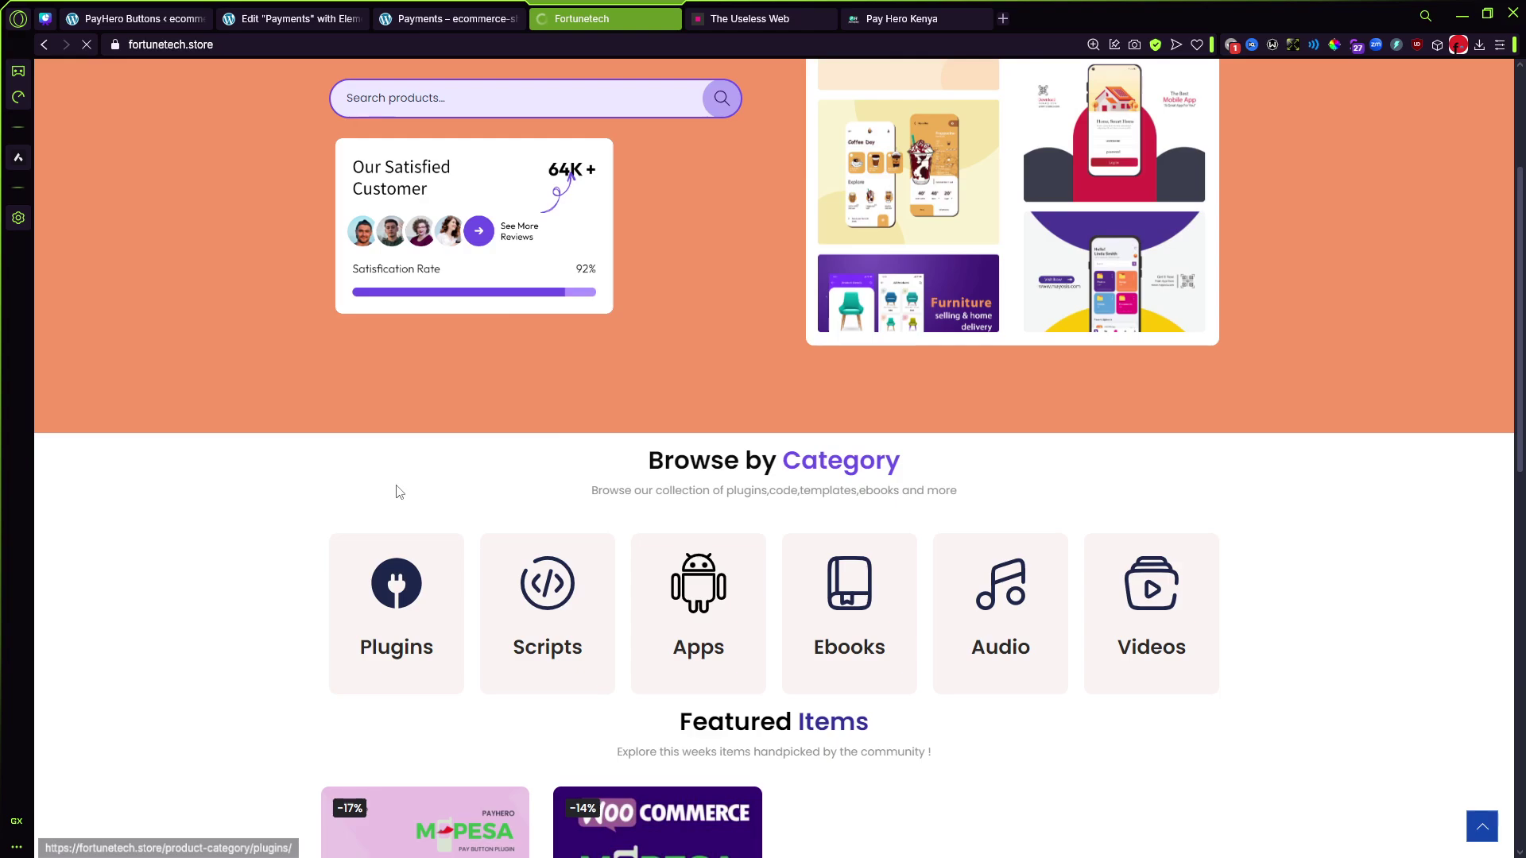
scroll(399, 491, "up", 3)
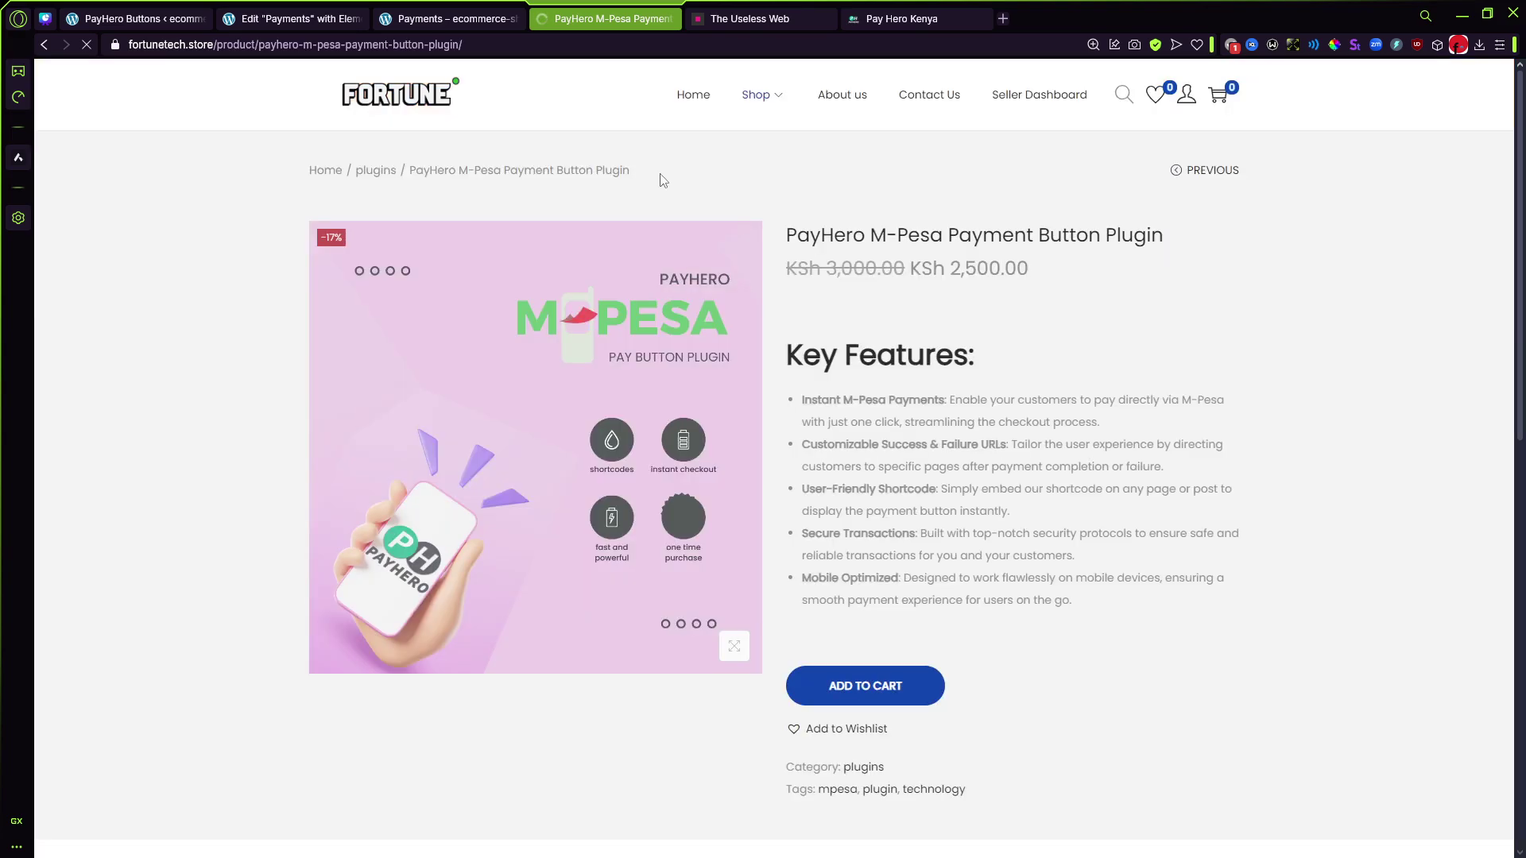
scroll(667, 183, "down", 15)
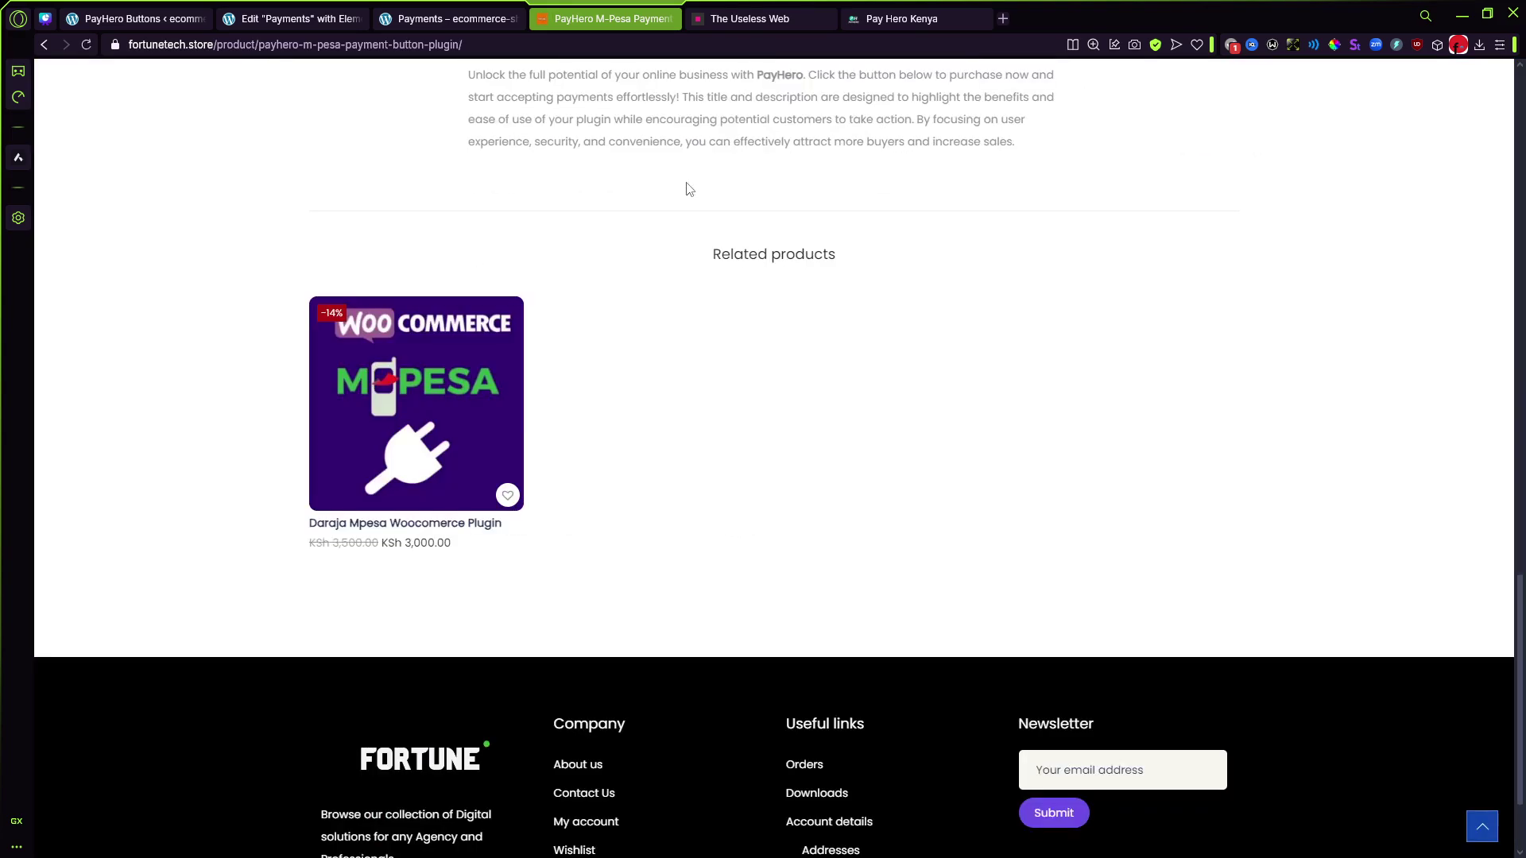
scroll(689, 189, "up", 15)
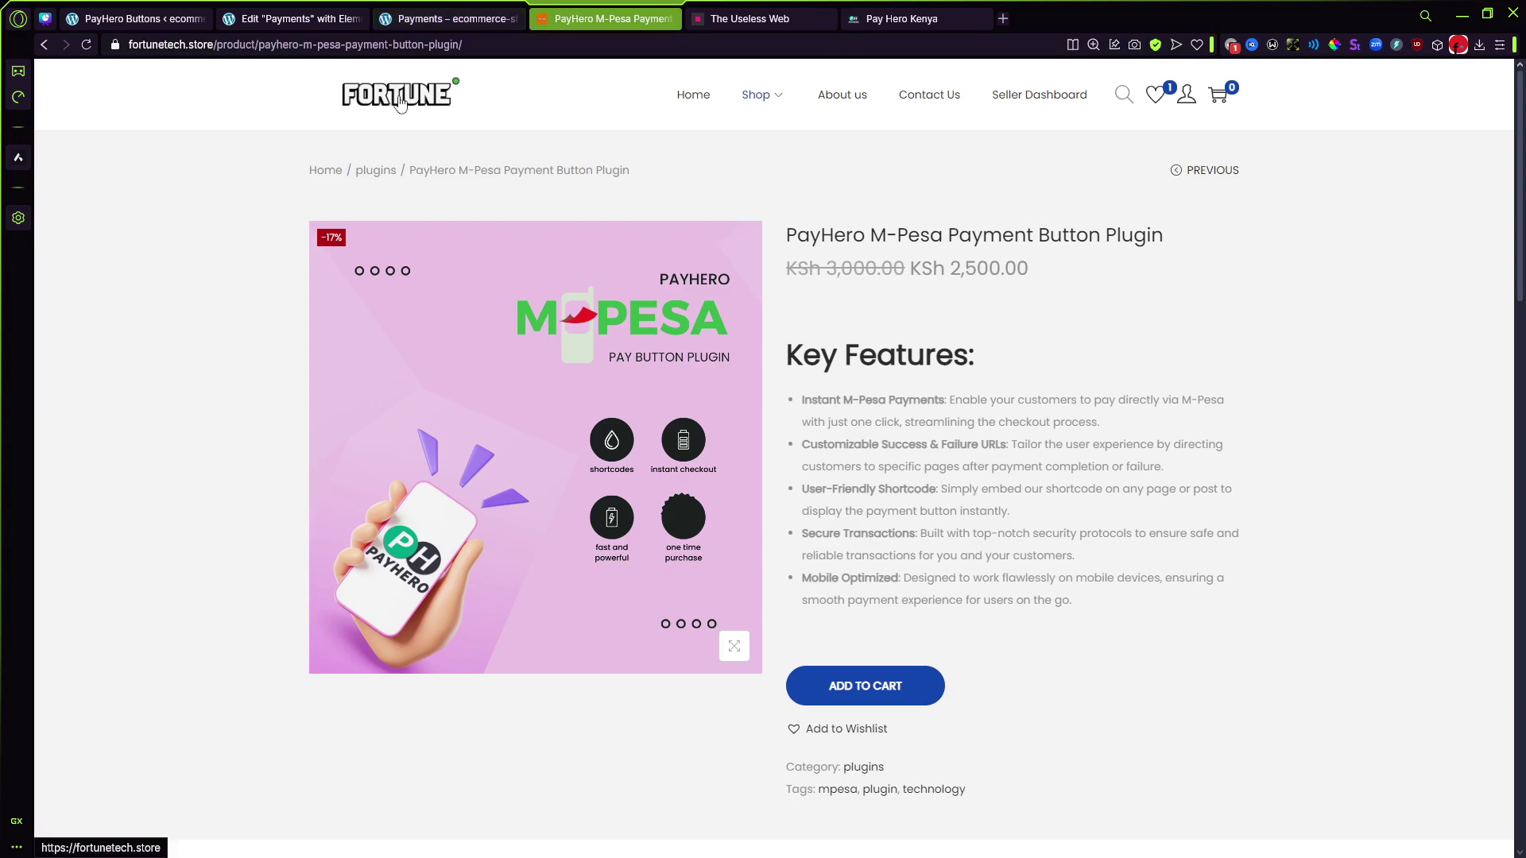
Step: Open the Fortunetech homepage in a new tab and look over its PayHero and Daraja plugin listings
middle_click(400, 101)
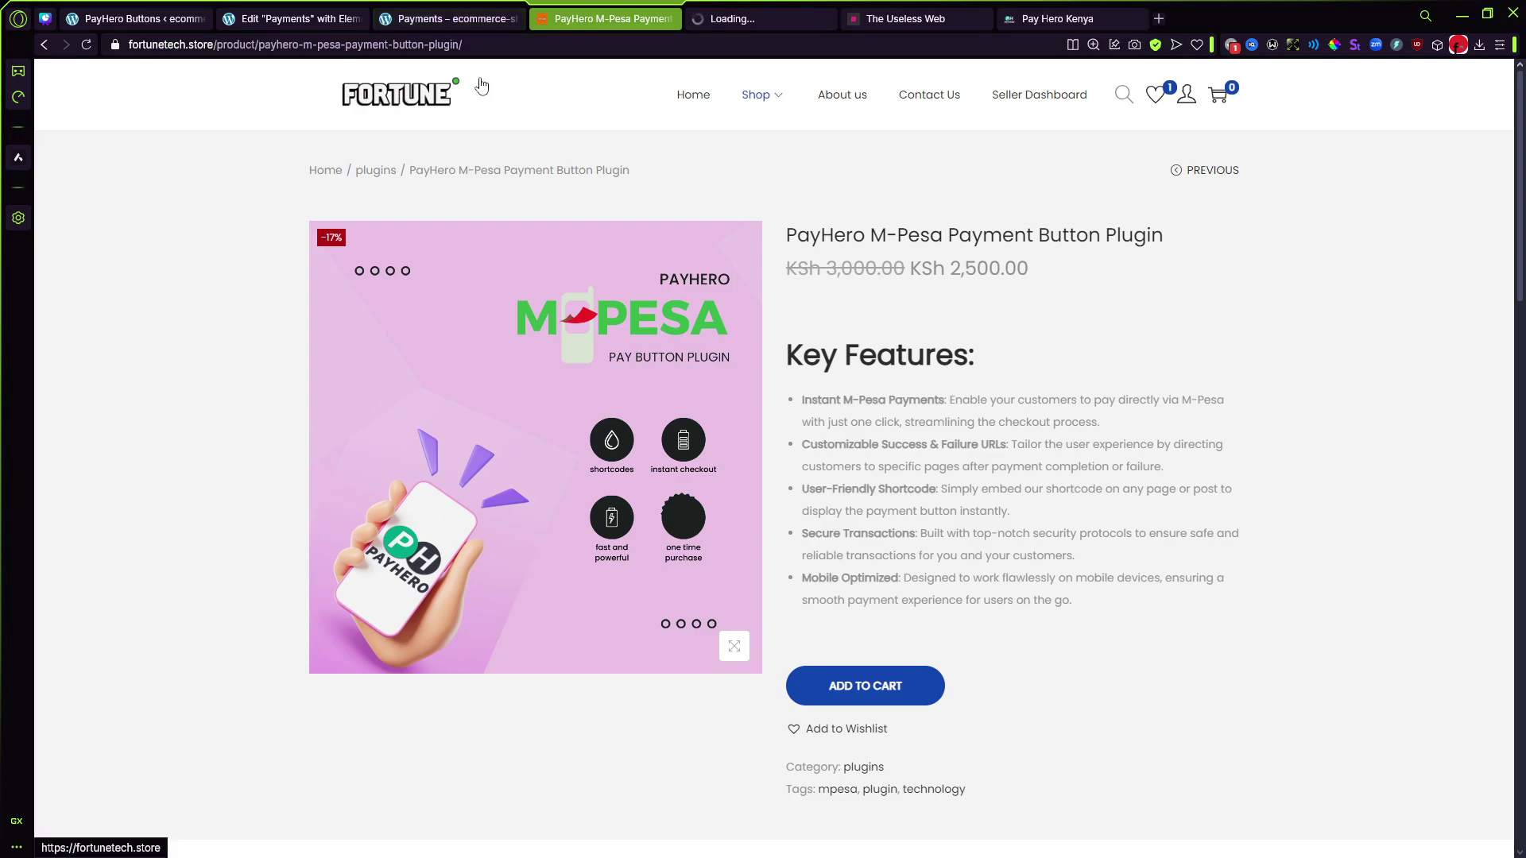
left_click(753, 19)
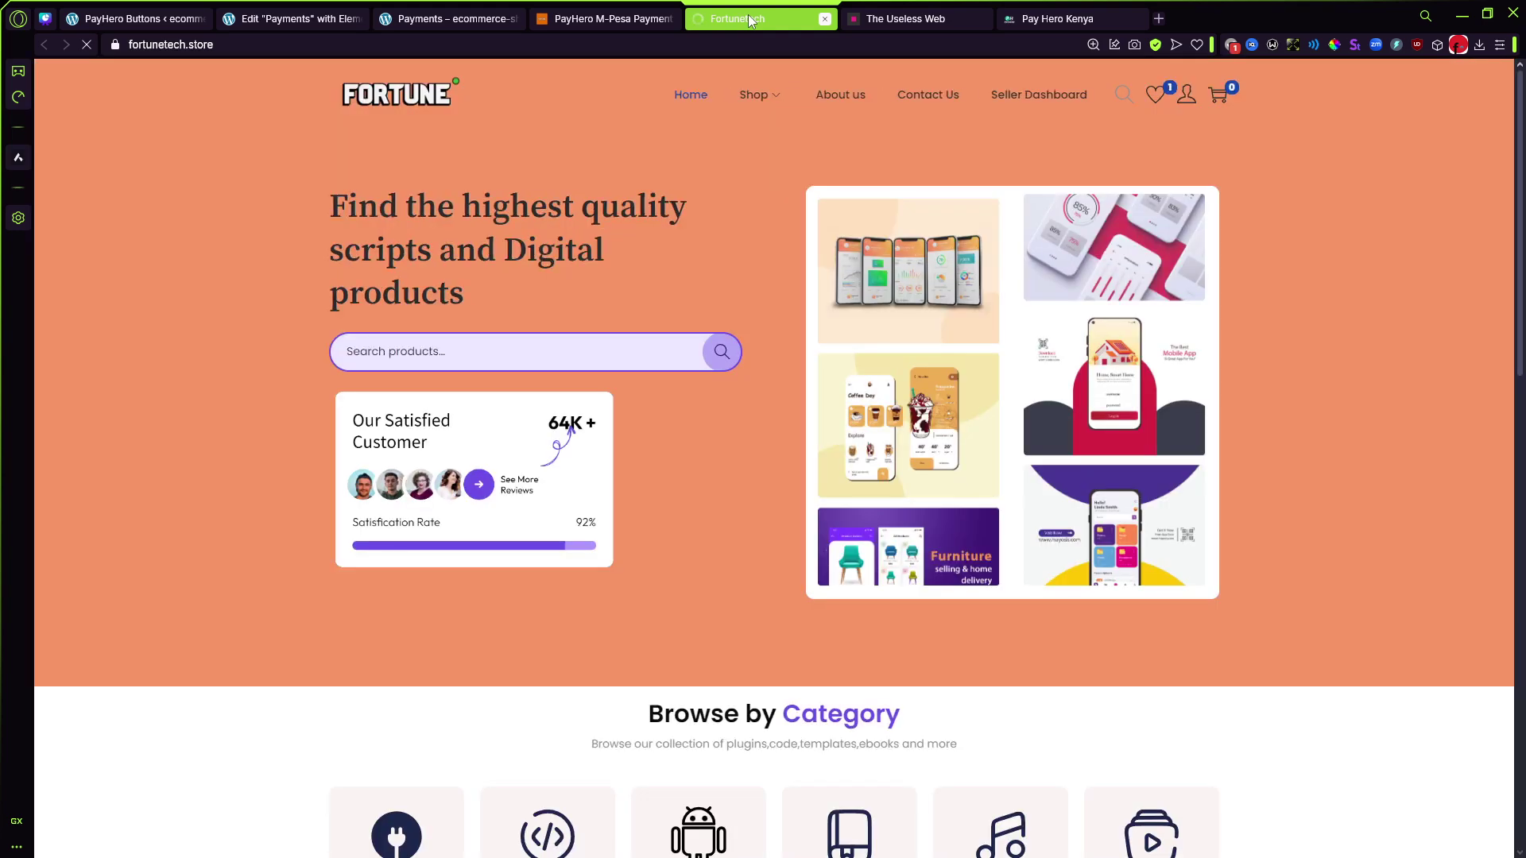
scroll(719, 268, "down", 3)
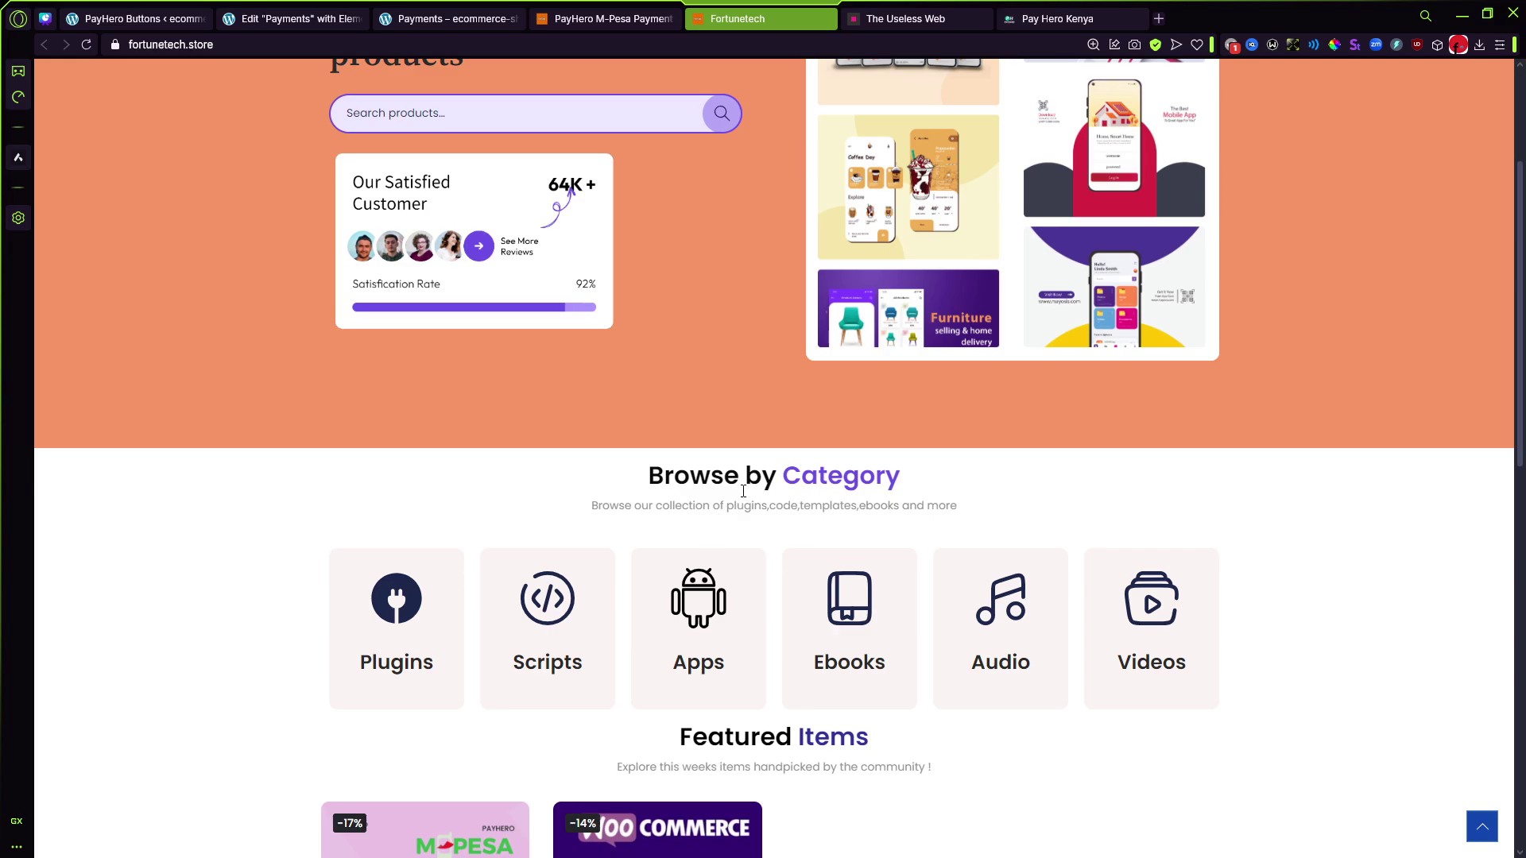
scroll(743, 491, "down", 10)
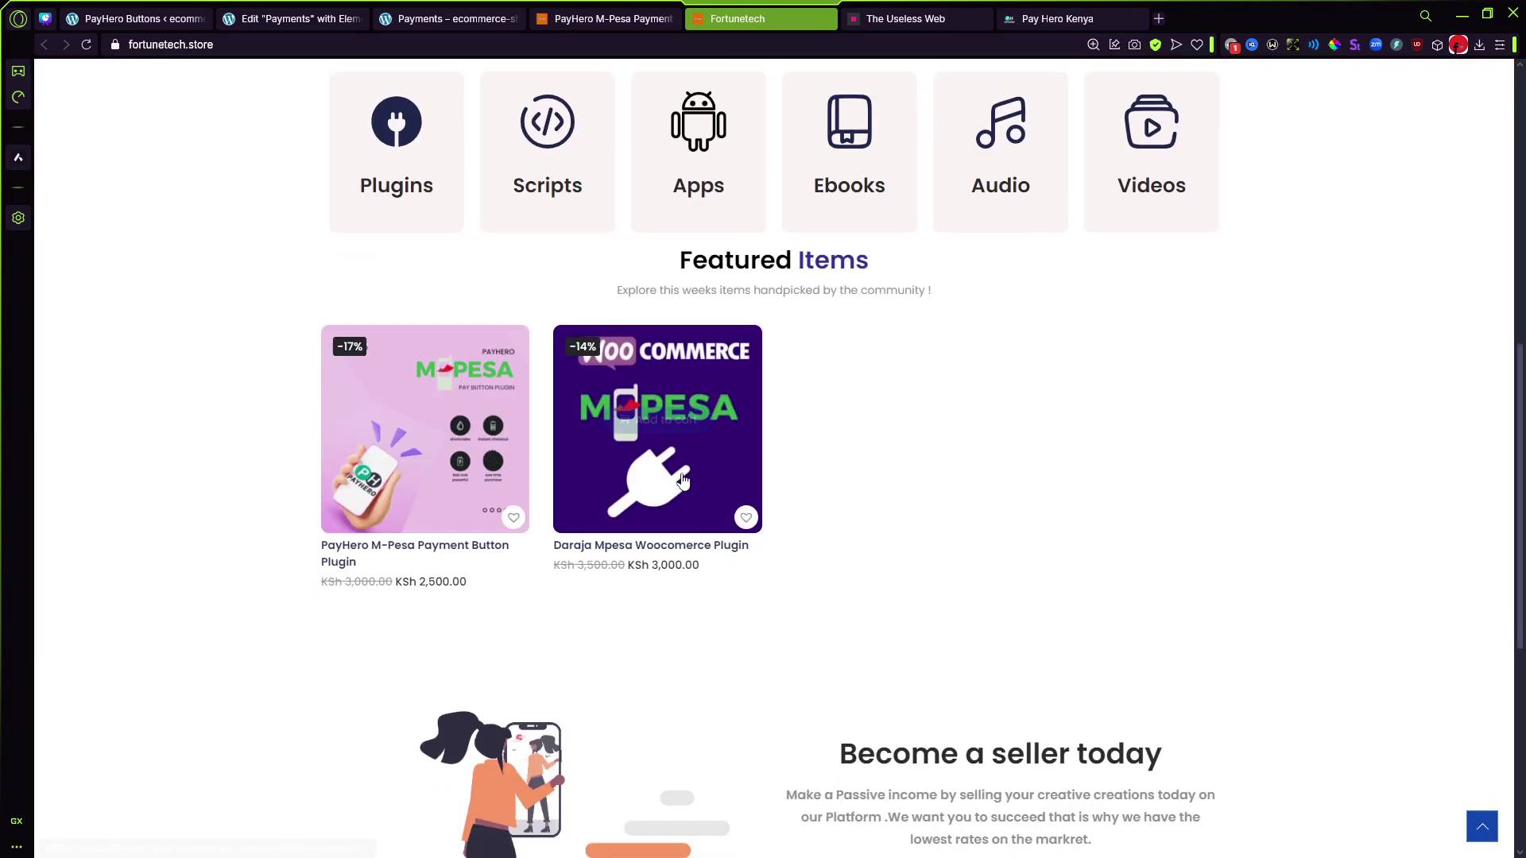
left_click_drag(403, 333, 1264, 417)
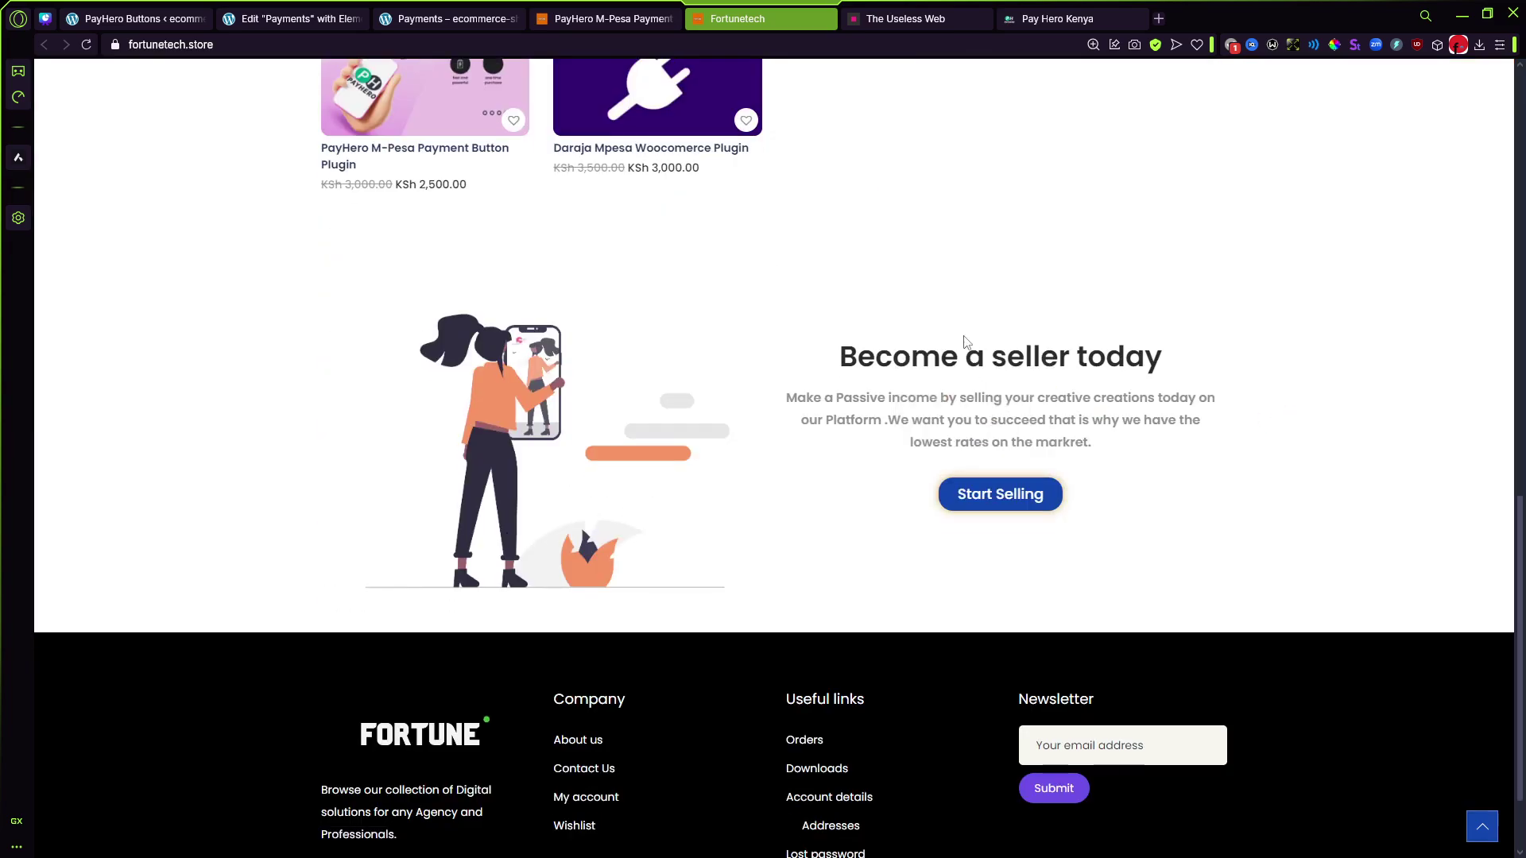
left_click_drag(847, 311, 1200, 459)
left_click(1224, 497)
scroll(474, 365, "up", 10)
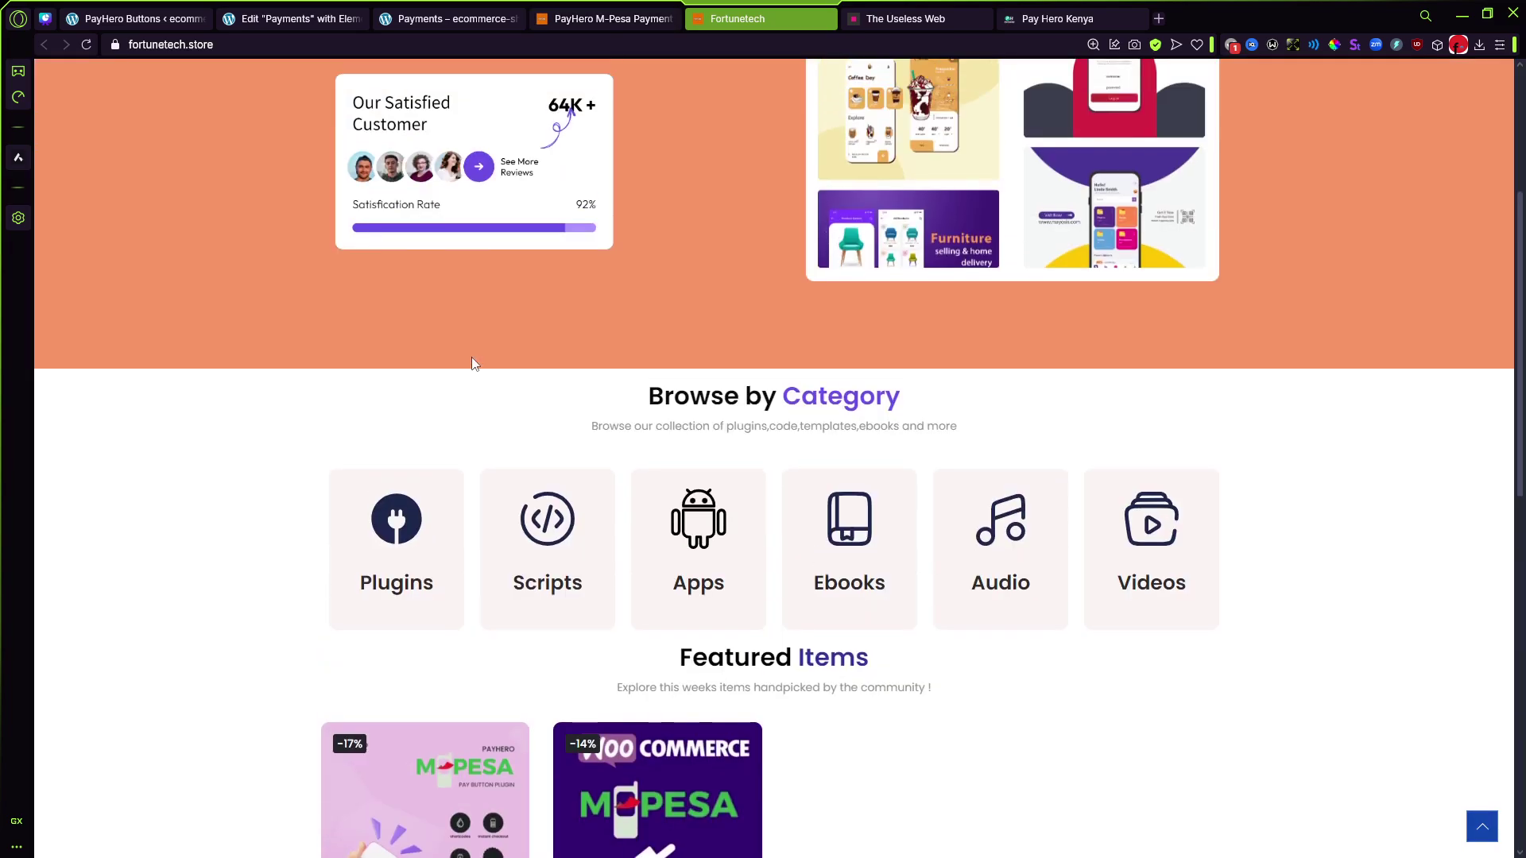
scroll(473, 365, "up", 4)
Step: Load fortunetech.store/seller/fortunetech to view the Fortune Dev Solutions seller page and its two plugins
left_click_drag(189, 44, 239, 49)
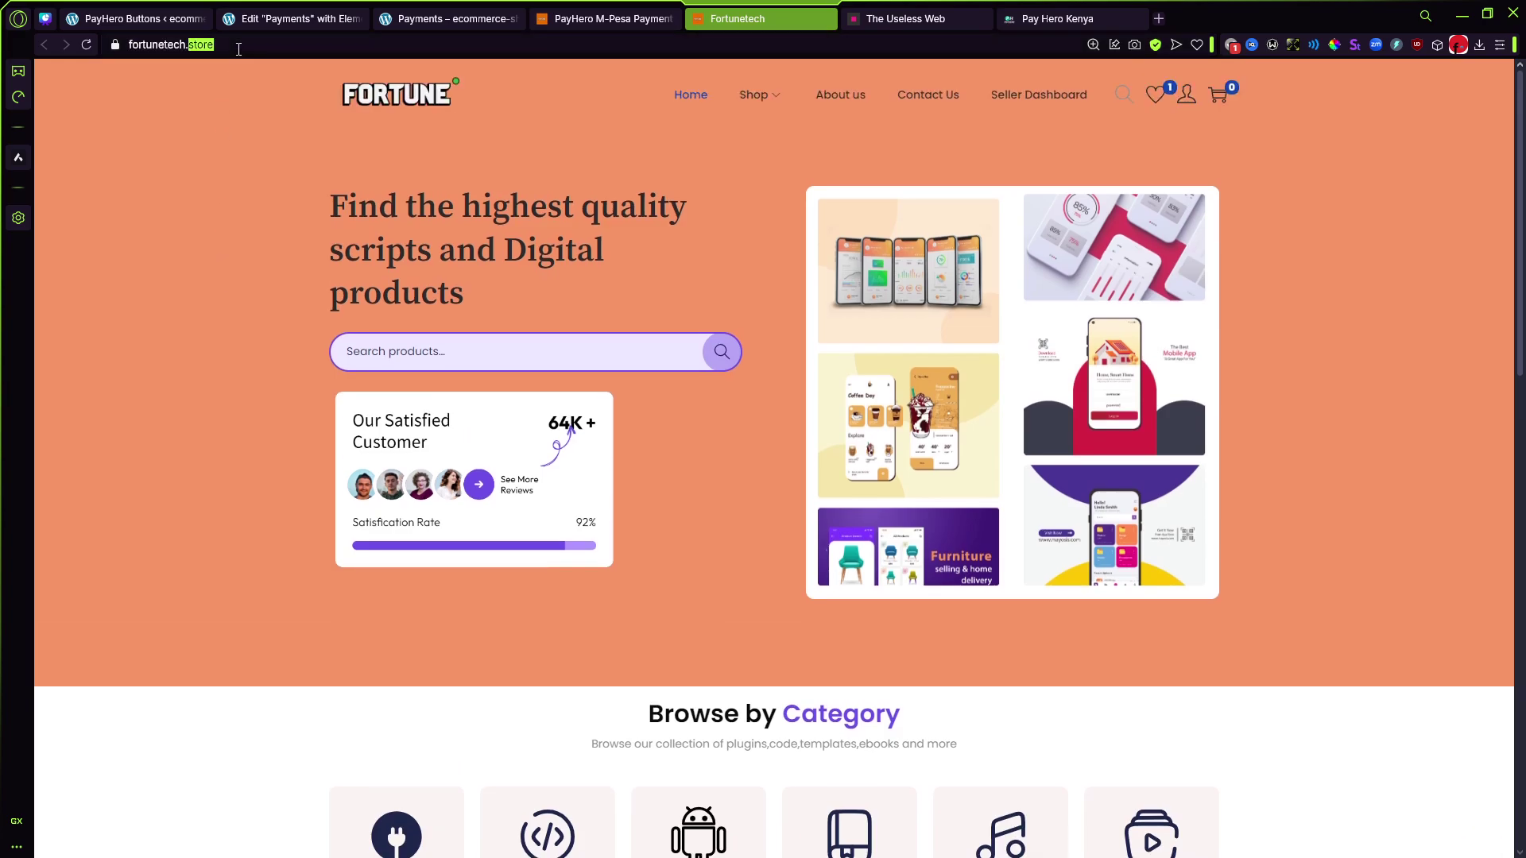
left_click(238, 48)
type("/sell")
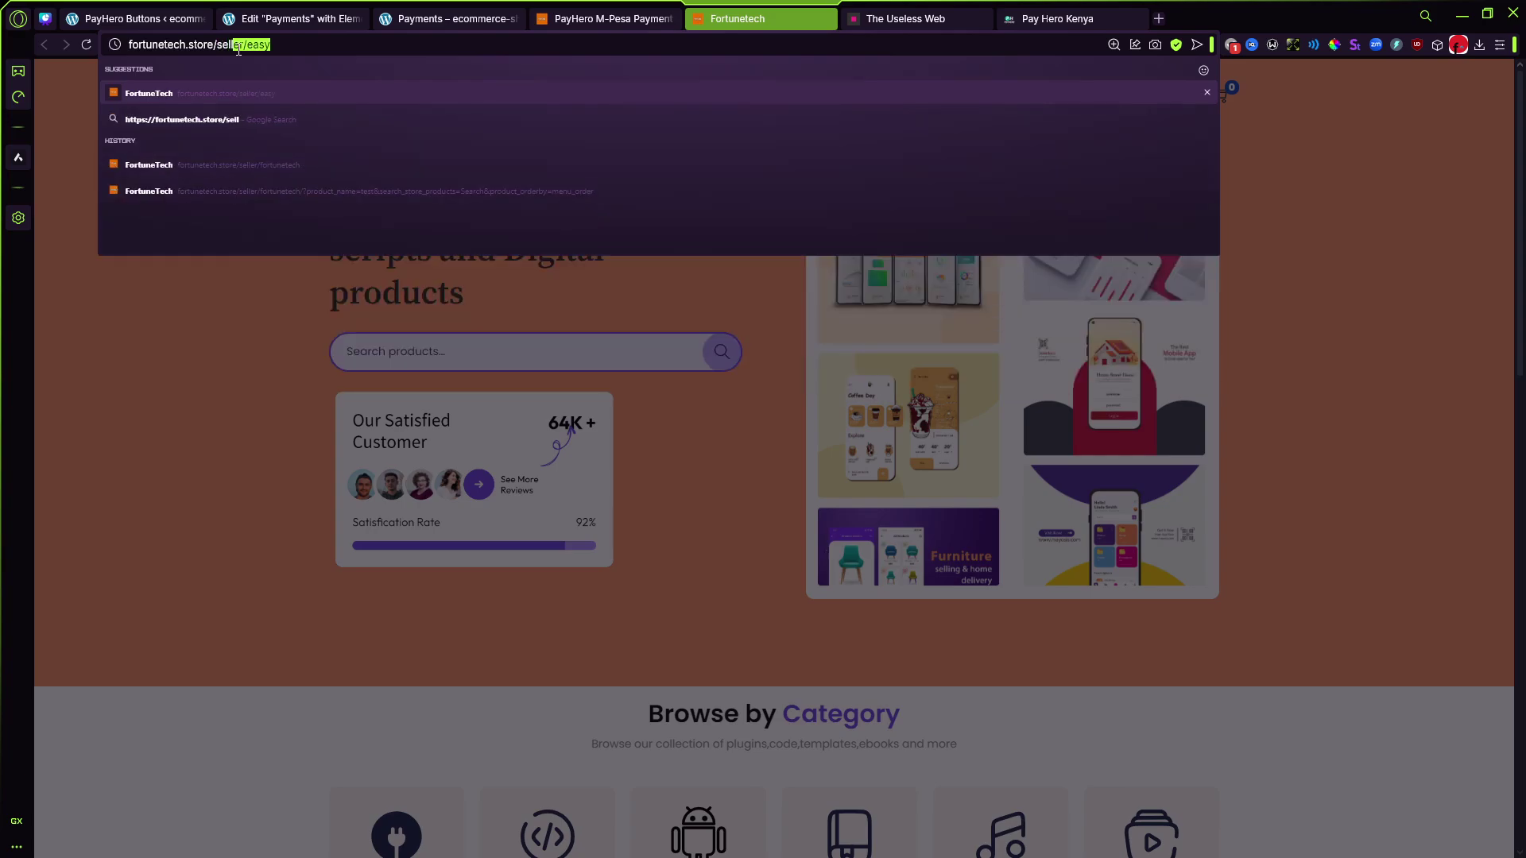
key("Right")
key("BackSpace")
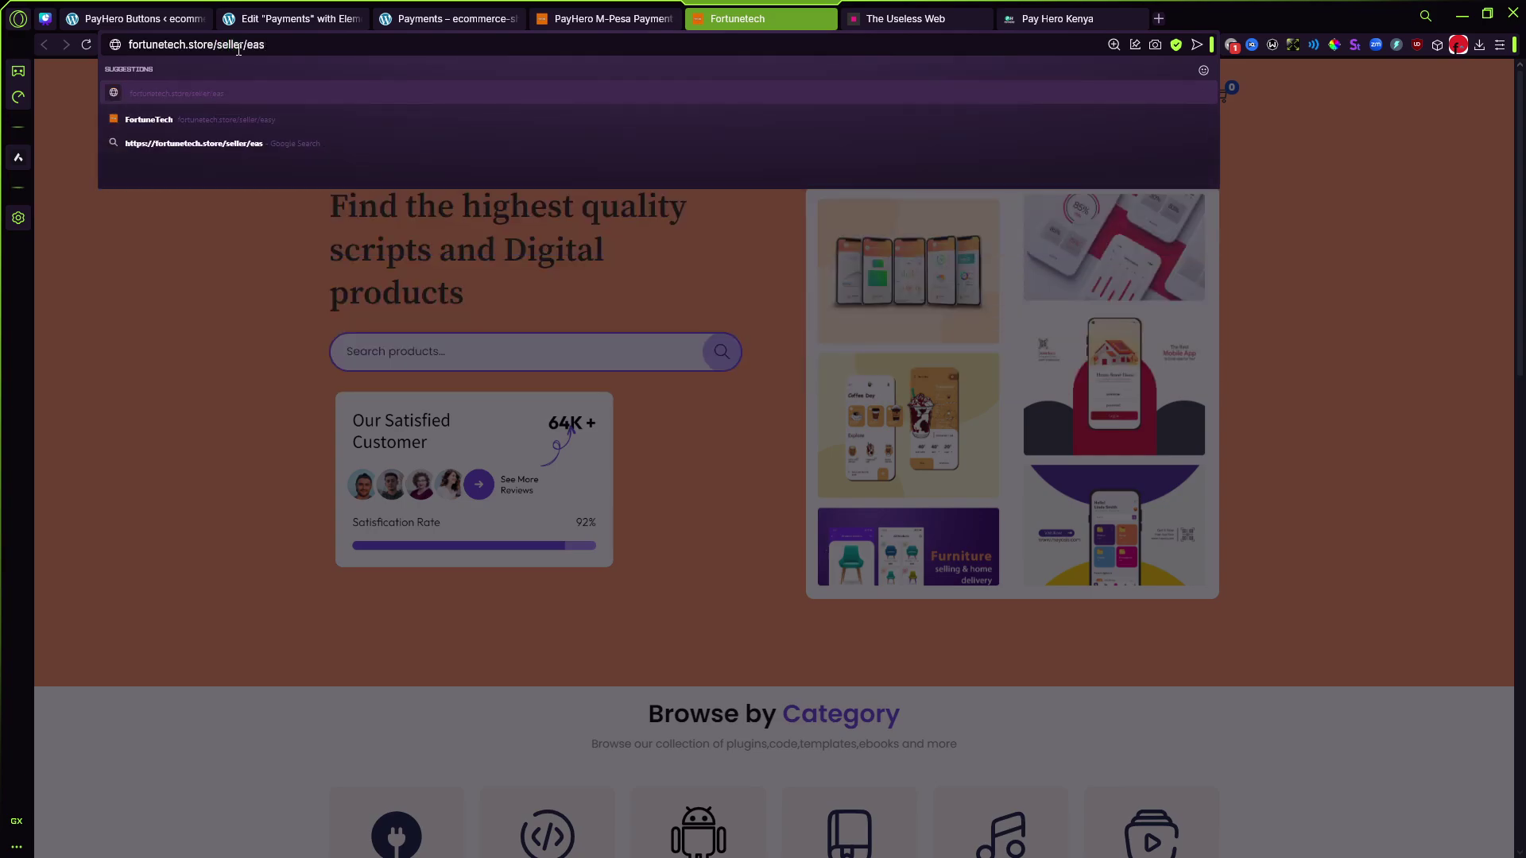
key("BackSpace")
key("BackSpace")
key("BackSpace")
type("fortunetech")
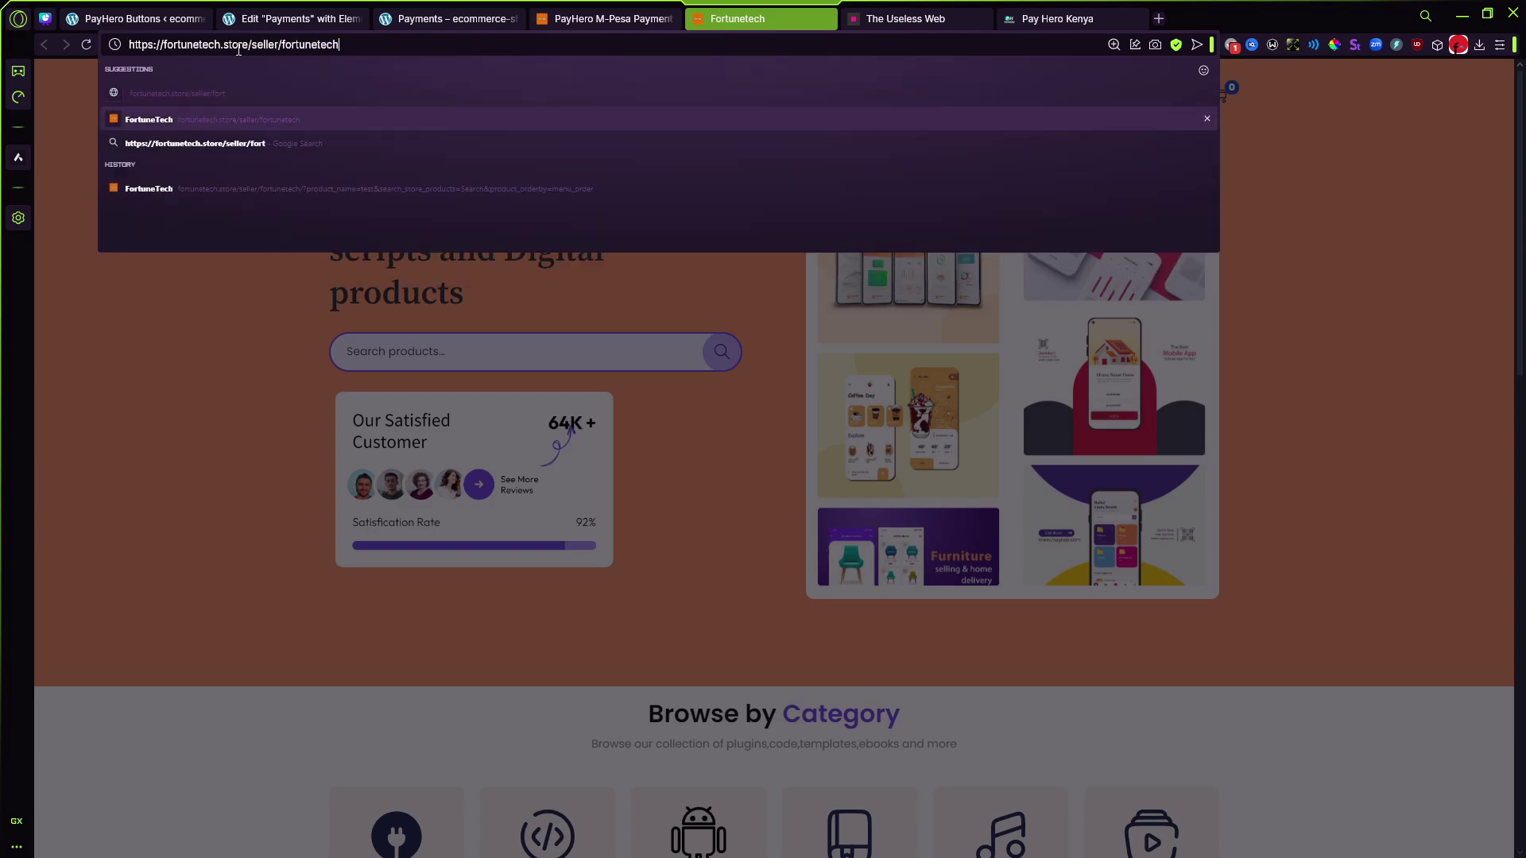
key("Return")
mouse_move(284, 21)
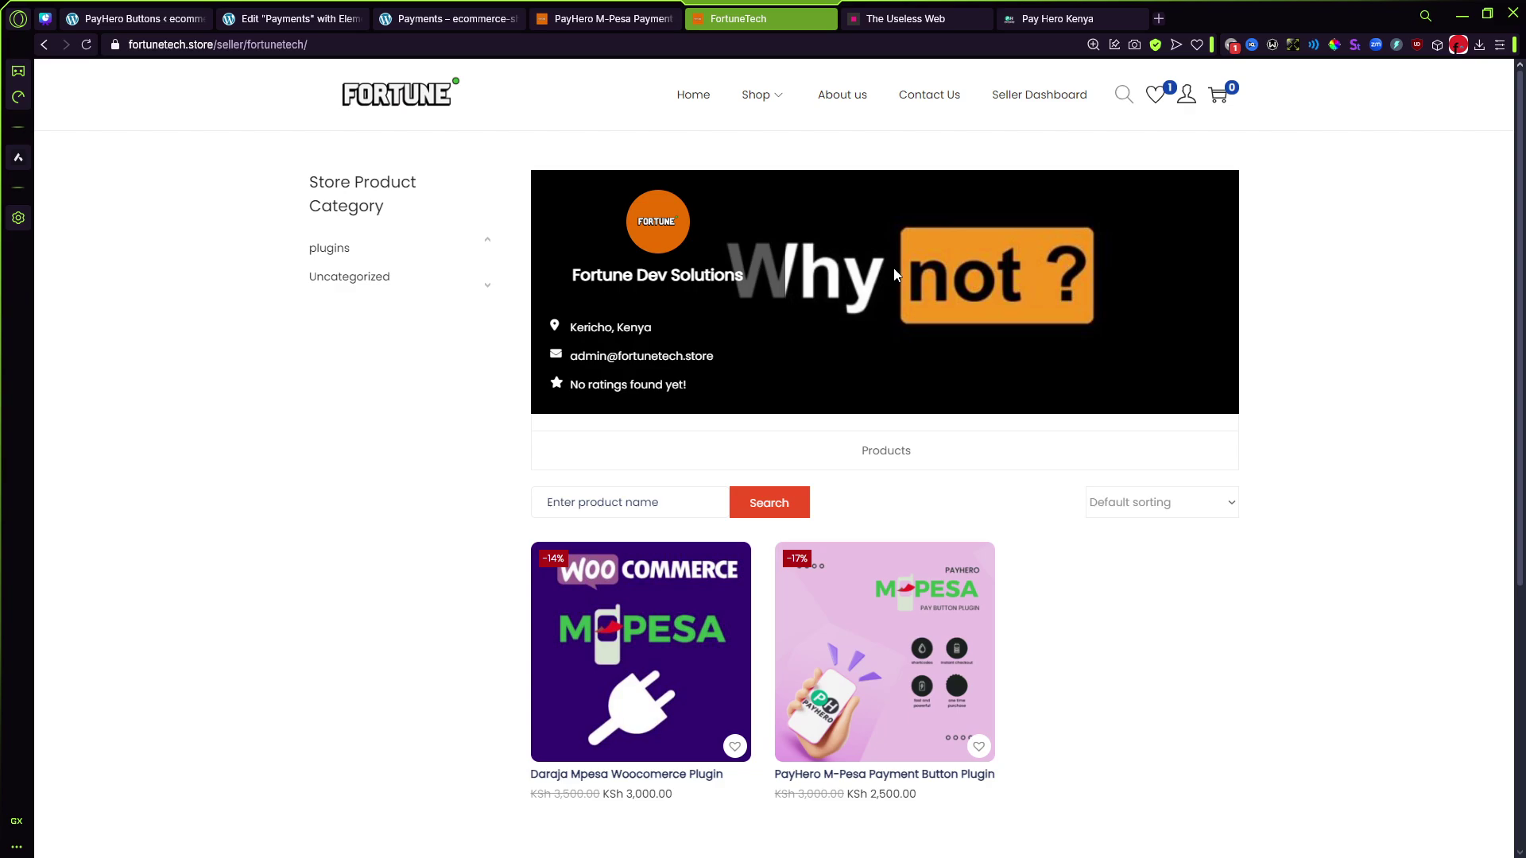
mouse_move(736, 124)
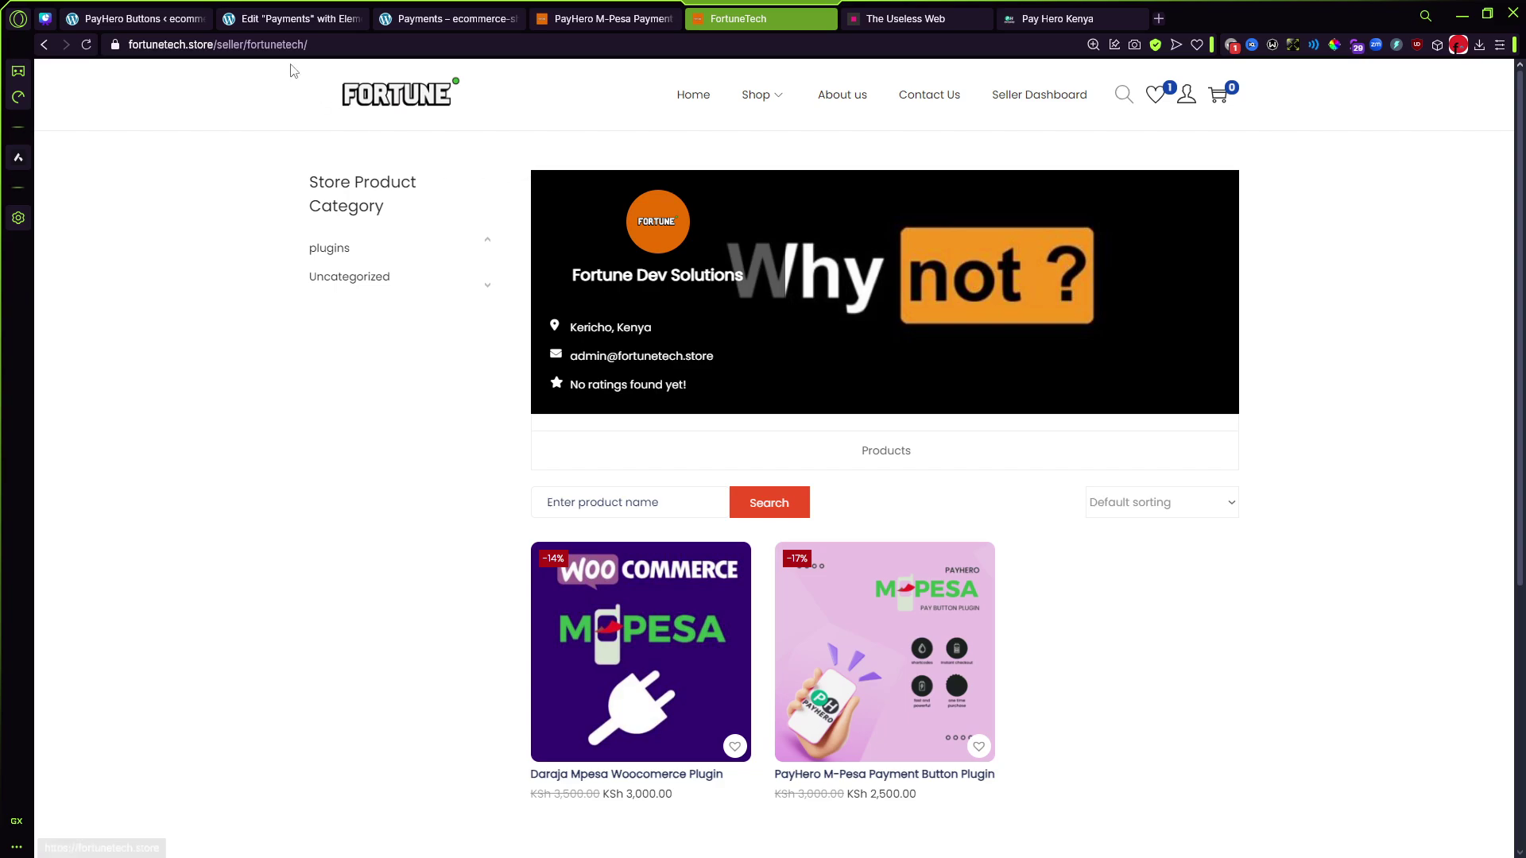
Step: Go back to the homepage and scroll its Featured Items showing the PayHero (KSh 2,500) and Daraja (KSh 3,000) plugins
key("alt+Left")
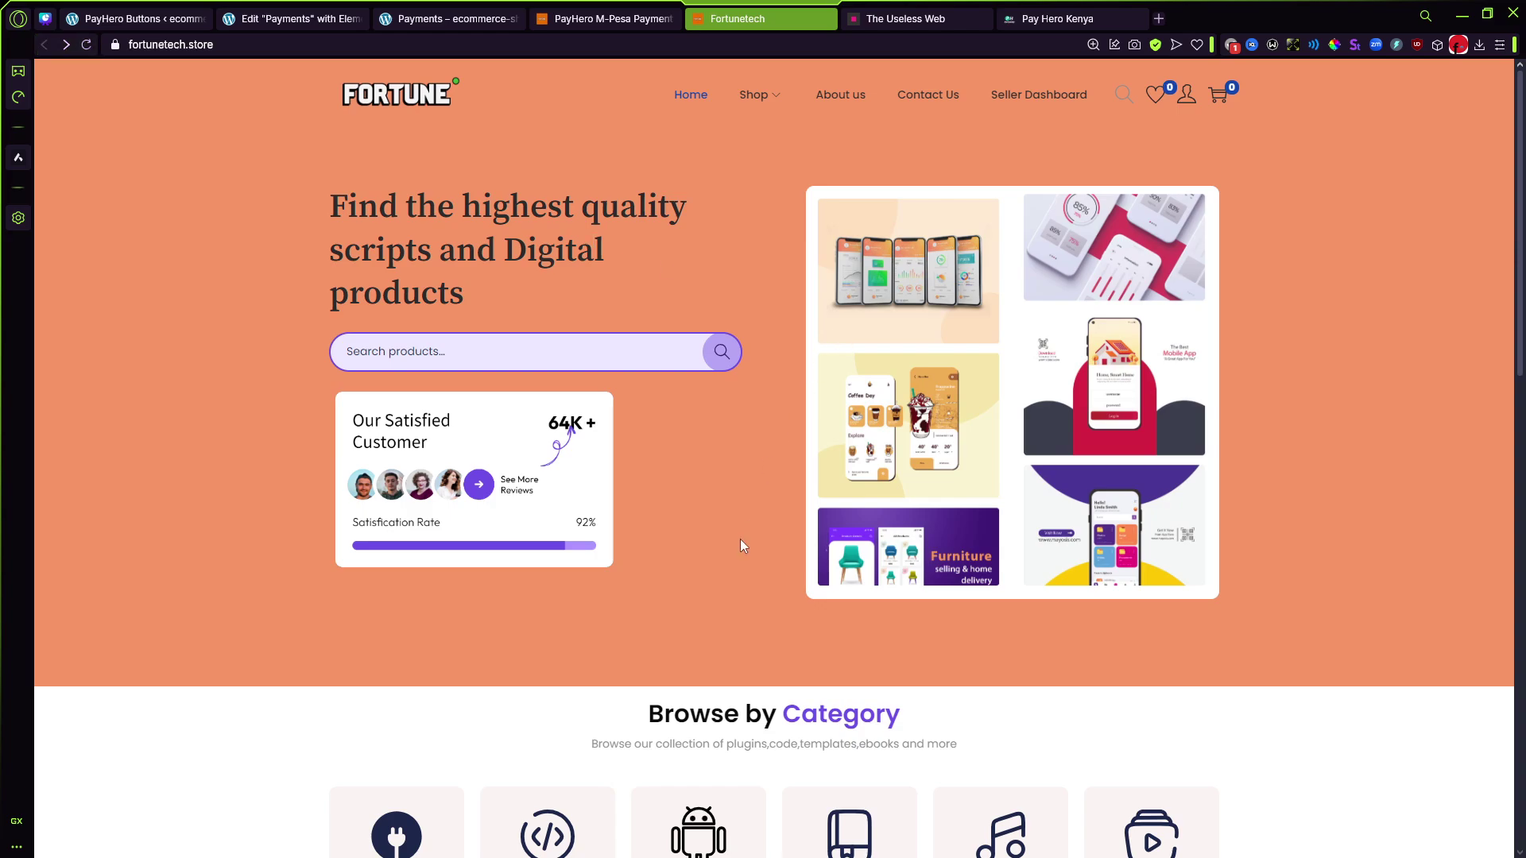
scroll(804, 423, "down", 4)
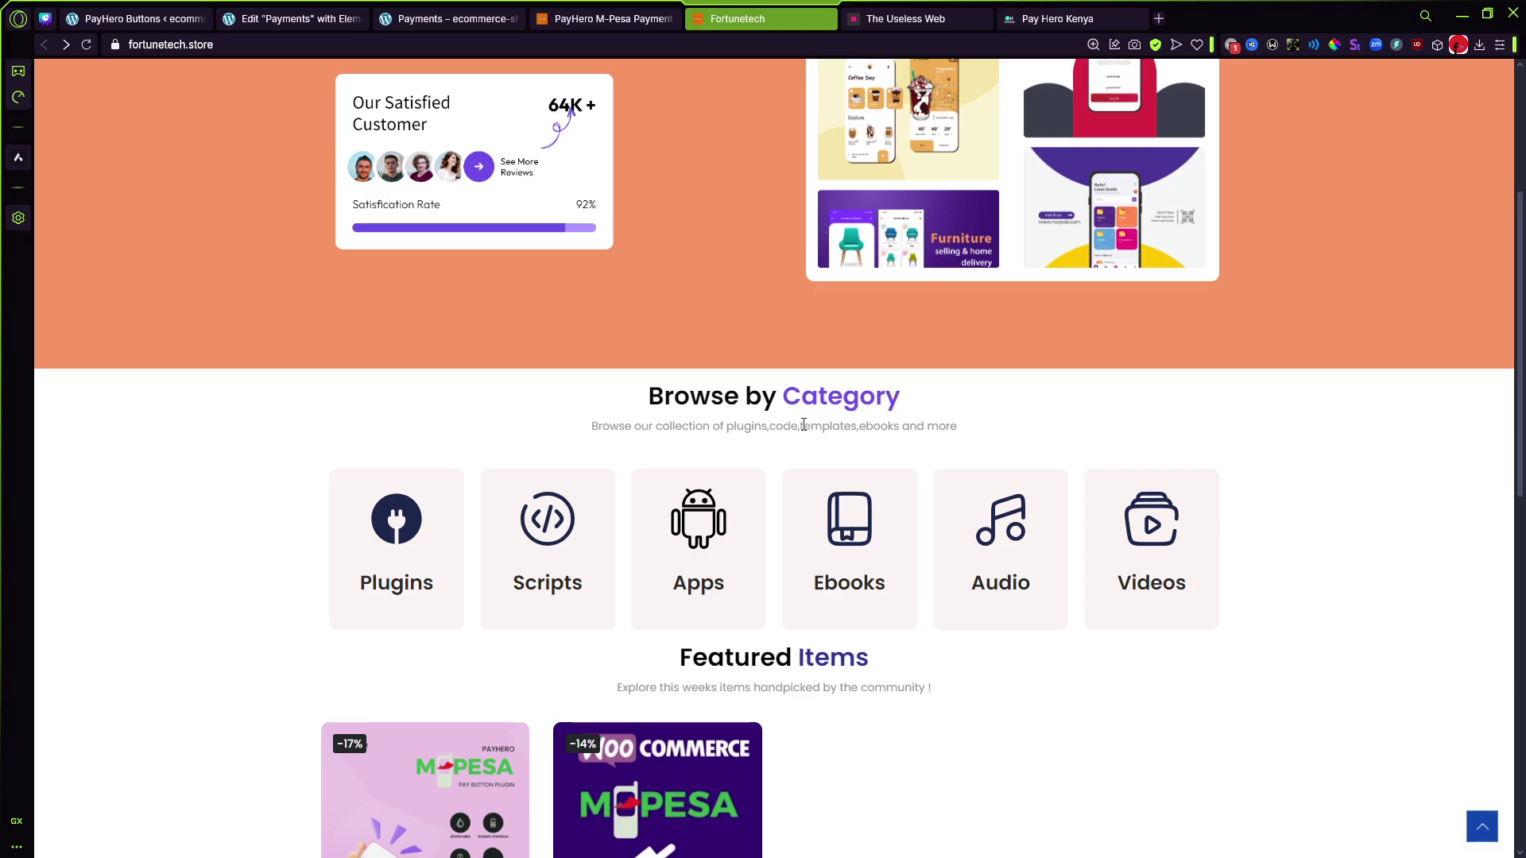
scroll(794, 425, "down", 10)
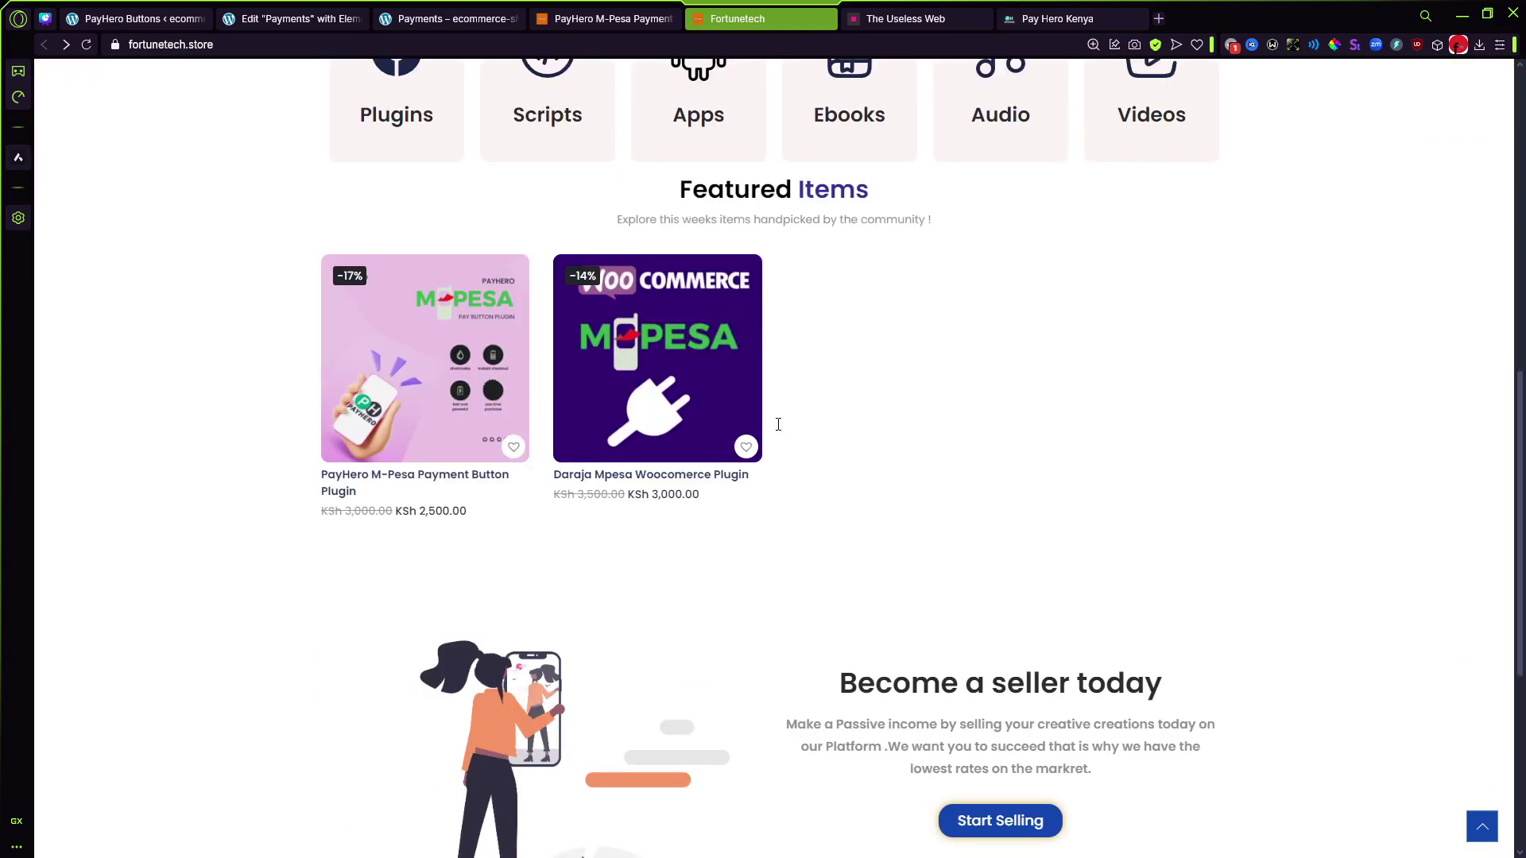
scroll(795, 413, "up", 14)
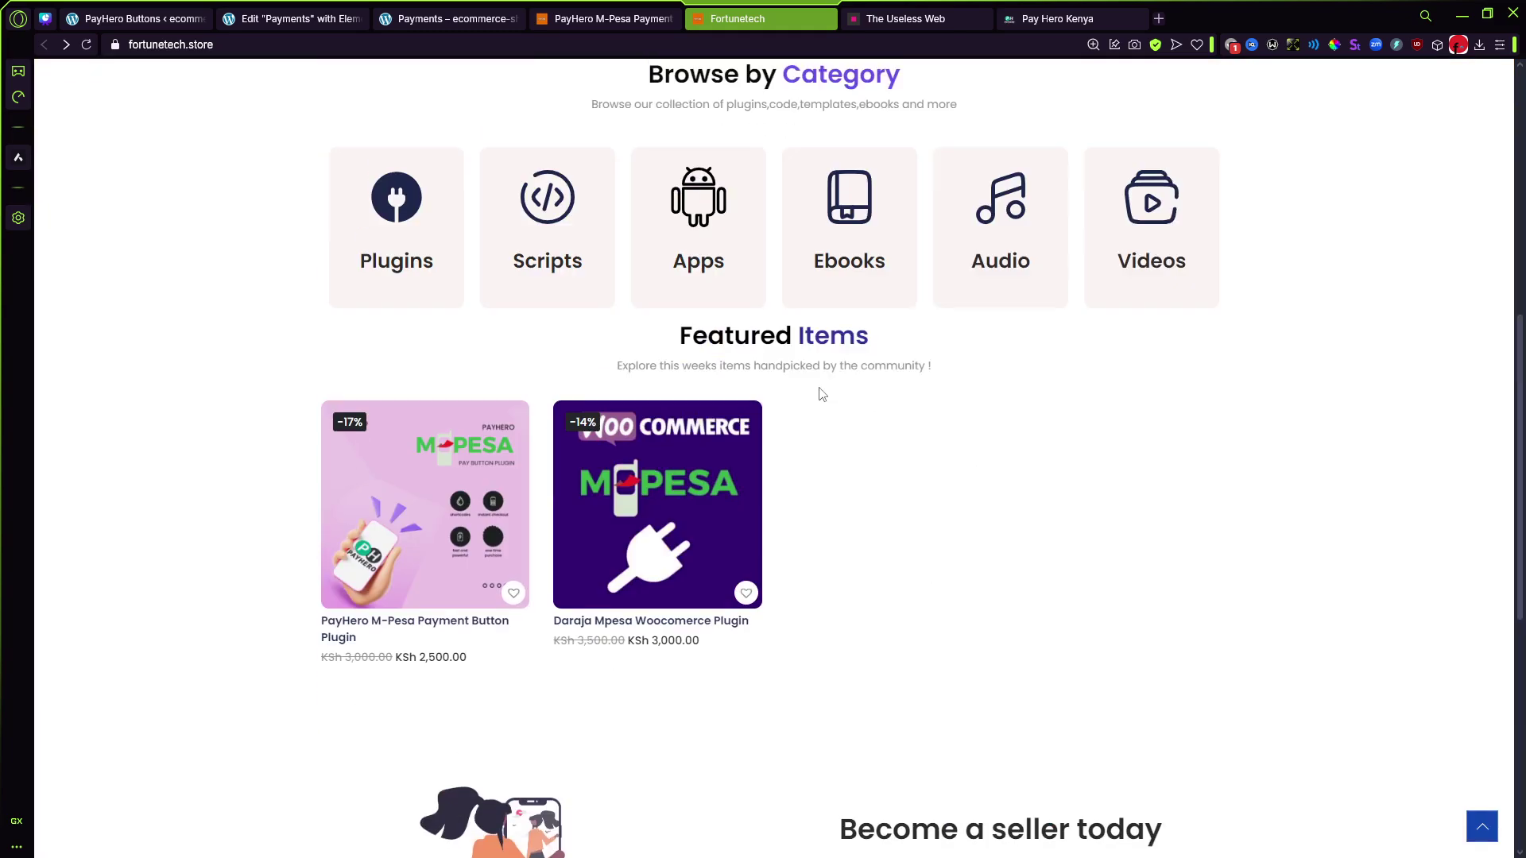